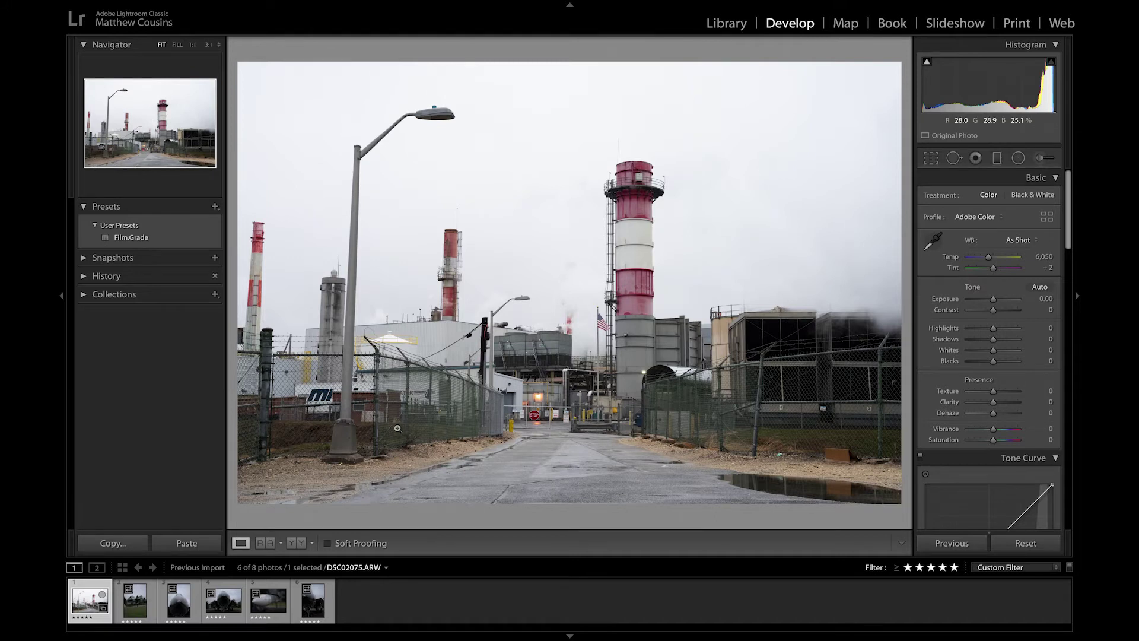
# Step: Browse through the unedited jet and missile photos in the filmstrip and return to the industrial plant photo
pyautogui.click(132, 610)
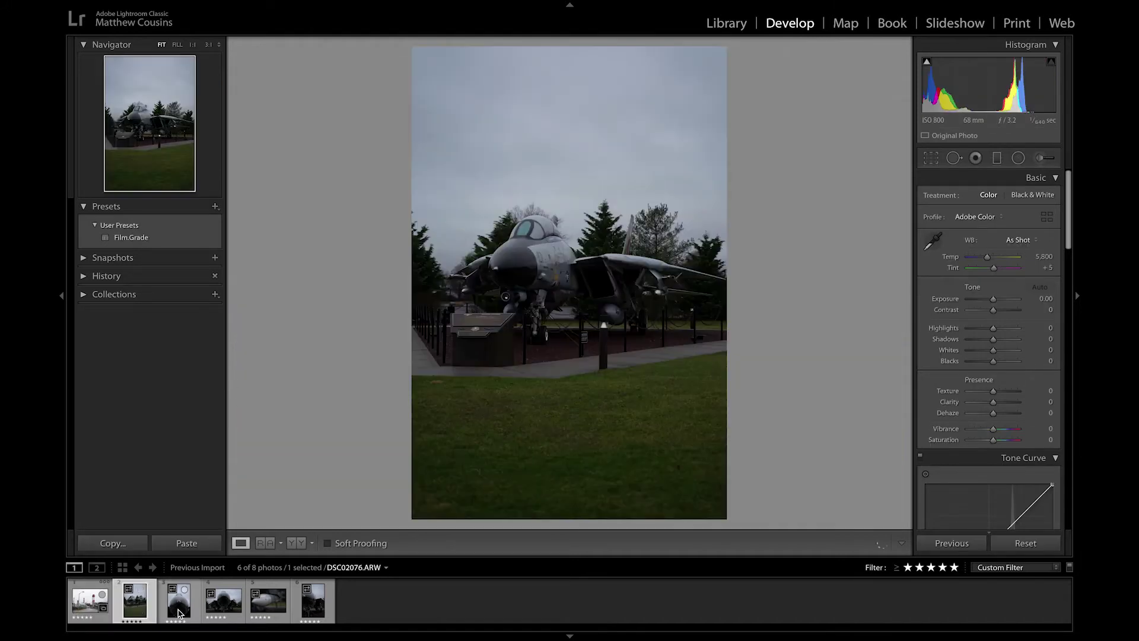
pyautogui.click(178, 613)
pyautogui.click(223, 612)
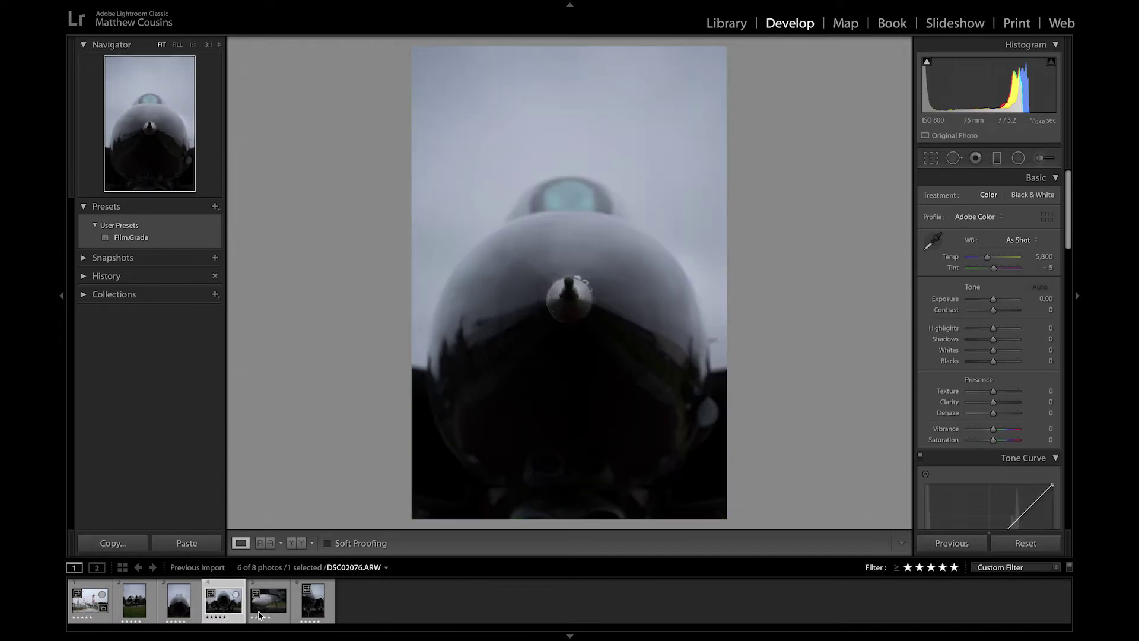
pyautogui.click(265, 614)
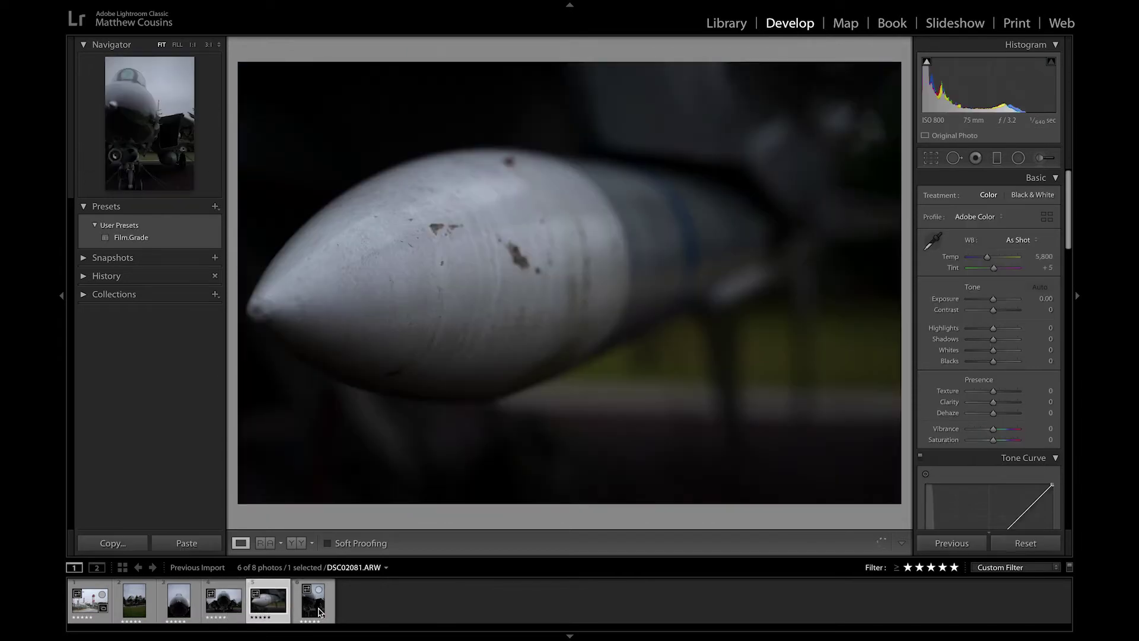
pyautogui.click(290, 600)
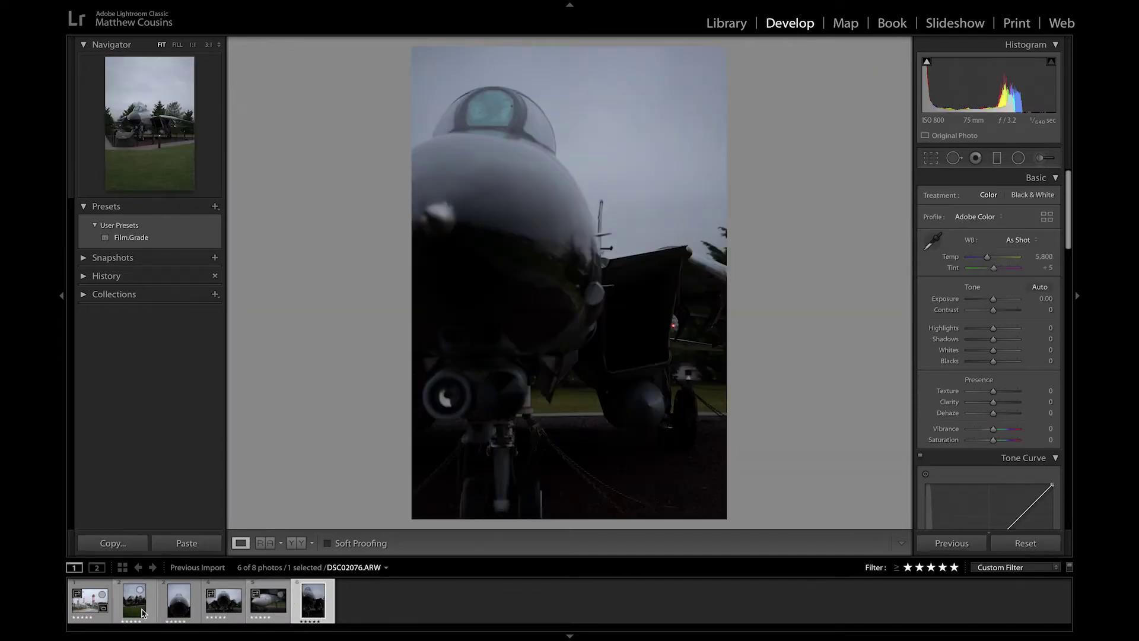
pyautogui.click(135, 602)
pyautogui.click(178, 610)
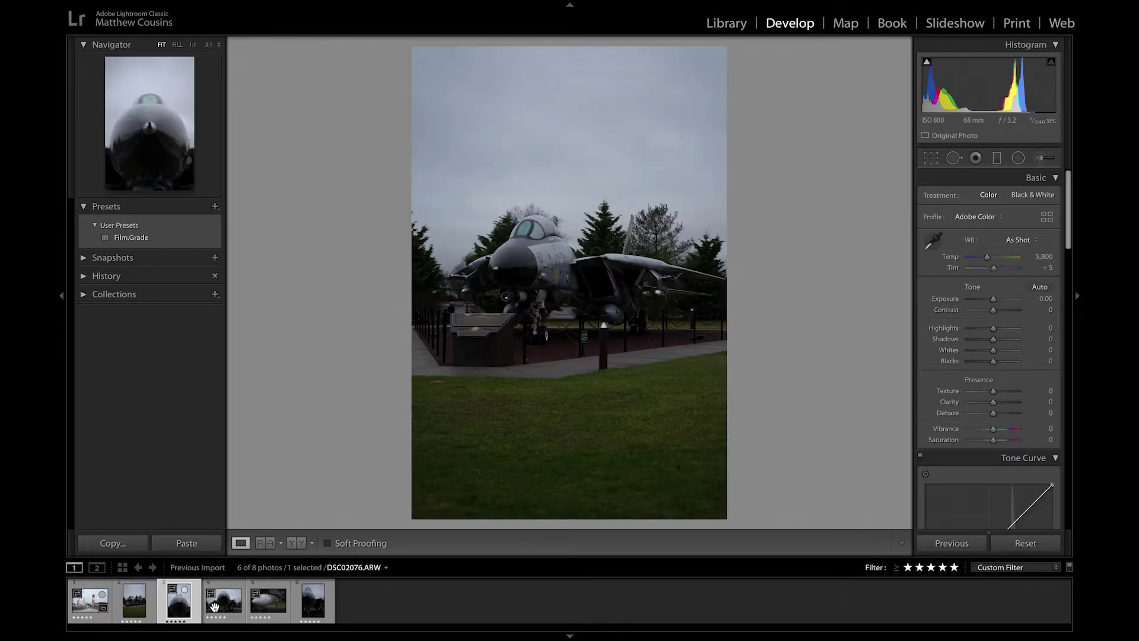
pyautogui.click(225, 611)
pyautogui.click(265, 614)
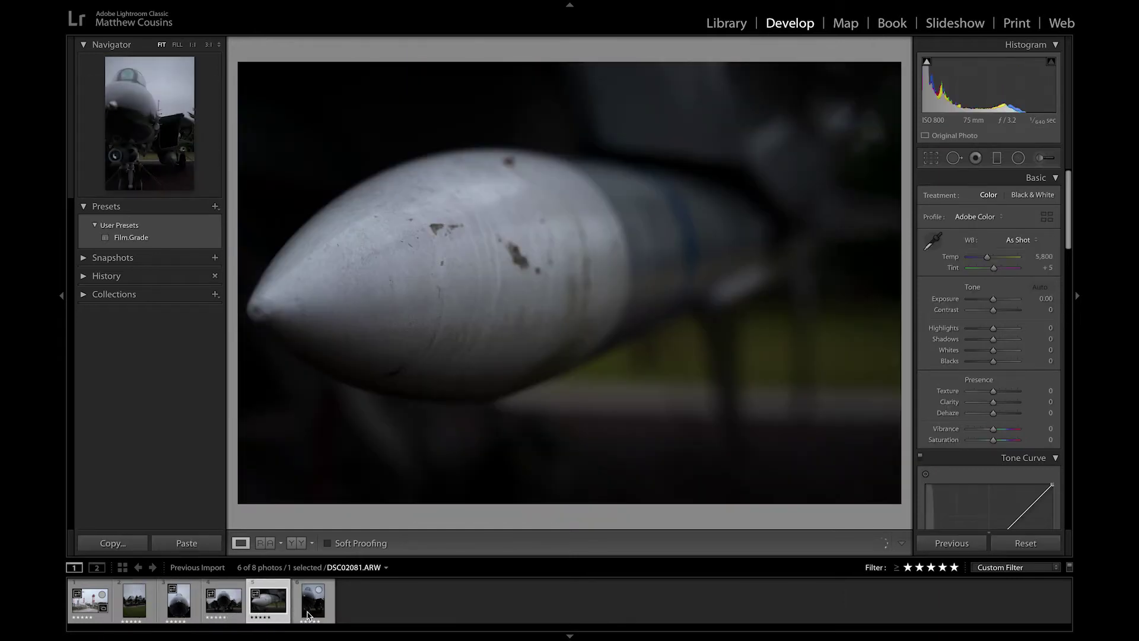
pyautogui.click(313, 603)
pyautogui.click(141, 605)
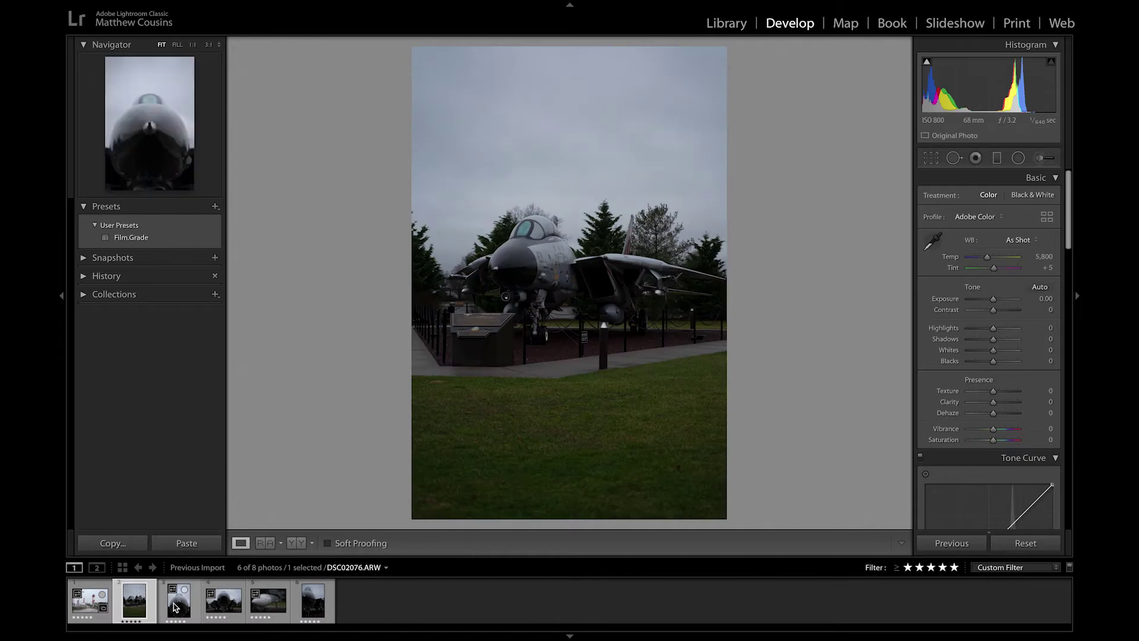
pyautogui.click(178, 608)
pyautogui.click(222, 611)
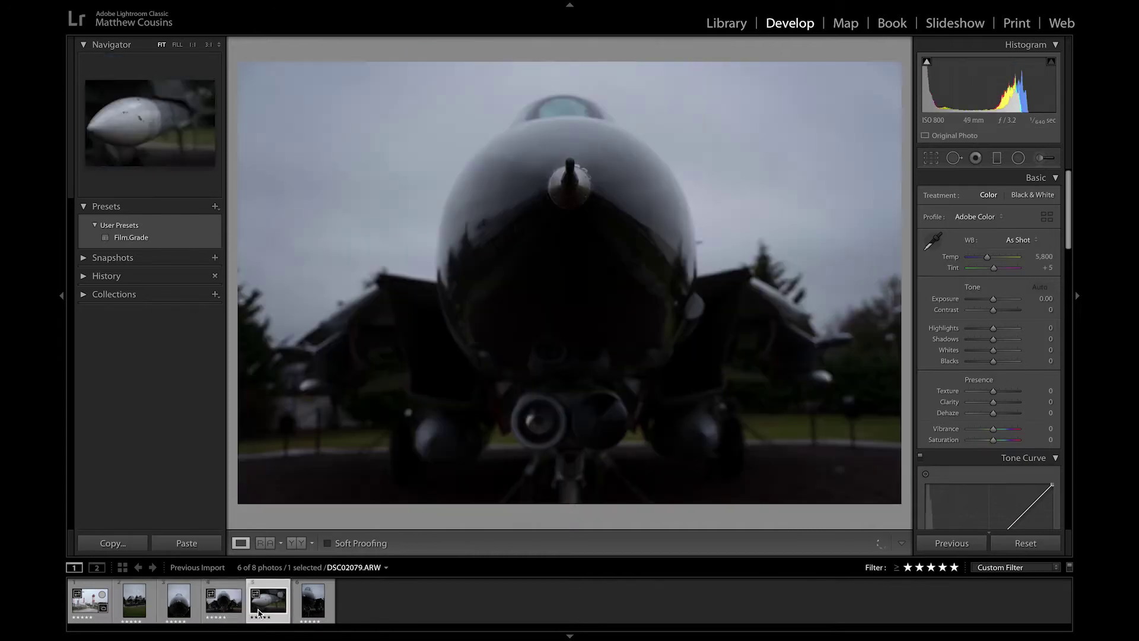
pyautogui.click(268, 600)
pyautogui.click(91, 603)
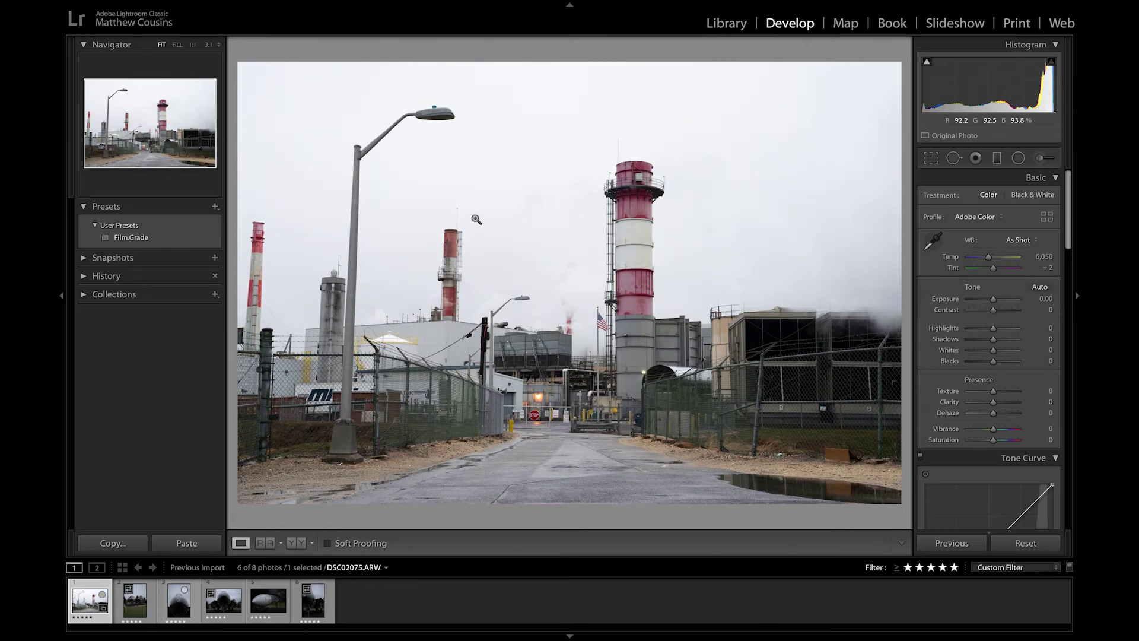
# Step: Examine the industrial plant photo up close, checking the striped chimneys, the sky, the gate and the road
pyautogui.click(451, 256)
pyautogui.moveTo(553, 368); pyautogui.dragTo(470, 303)
pyautogui.moveTo(800, 209); pyautogui.dragTo(522, 255)
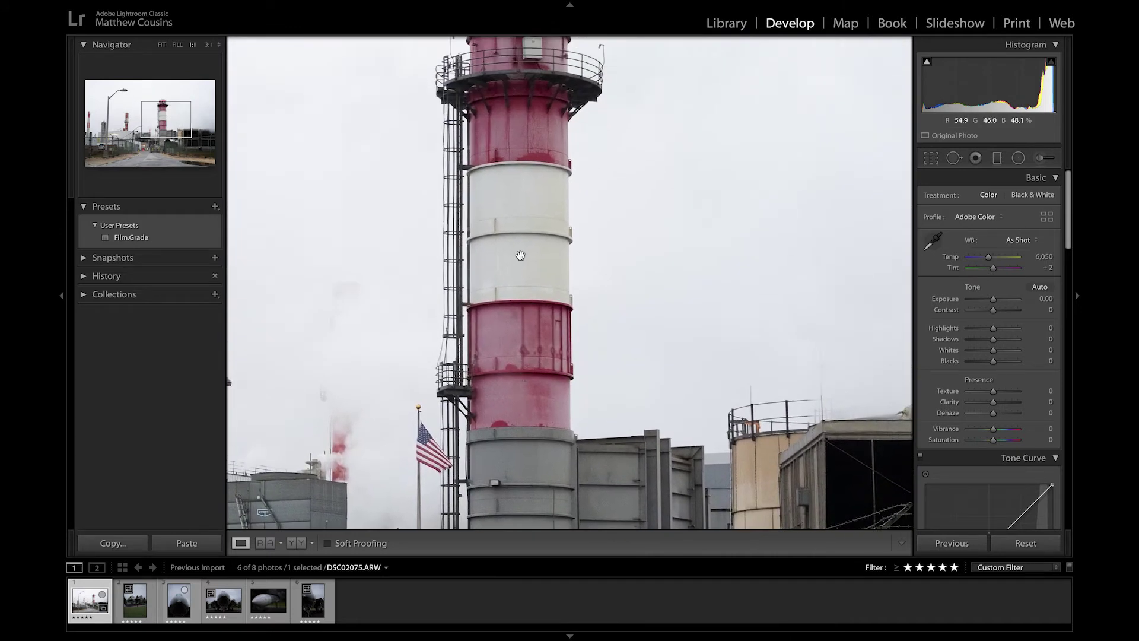
pyautogui.click(523, 256)
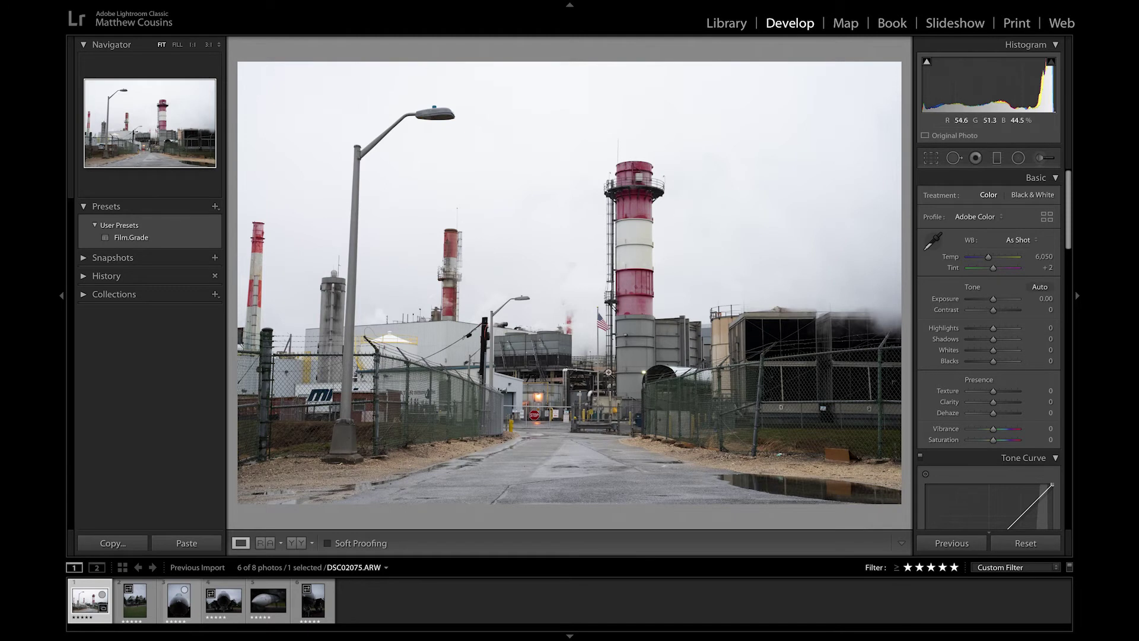
pyautogui.click(673, 356)
pyautogui.moveTo(548, 357); pyautogui.dragTo(675, 355)
pyautogui.moveTo(505, 359); pyautogui.dragTo(527, 401)
pyautogui.moveTo(704, 298); pyautogui.dragTo(496, 379)
pyautogui.moveTo(507, 281); pyautogui.dragTo(546, 375)
pyautogui.moveTo(419, 330); pyautogui.dragTo(581, 305)
pyautogui.moveTo(506, 333); pyautogui.dragTo(554, 321)
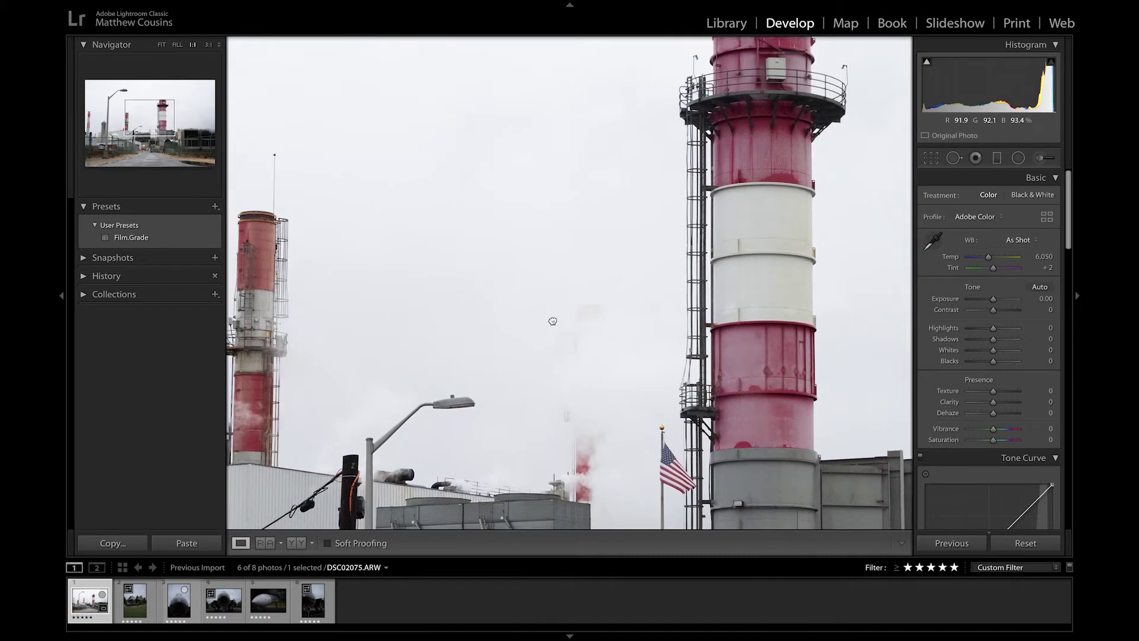
pyautogui.moveTo(440, 365); pyautogui.dragTo(531, 300)
pyautogui.click(492, 388)
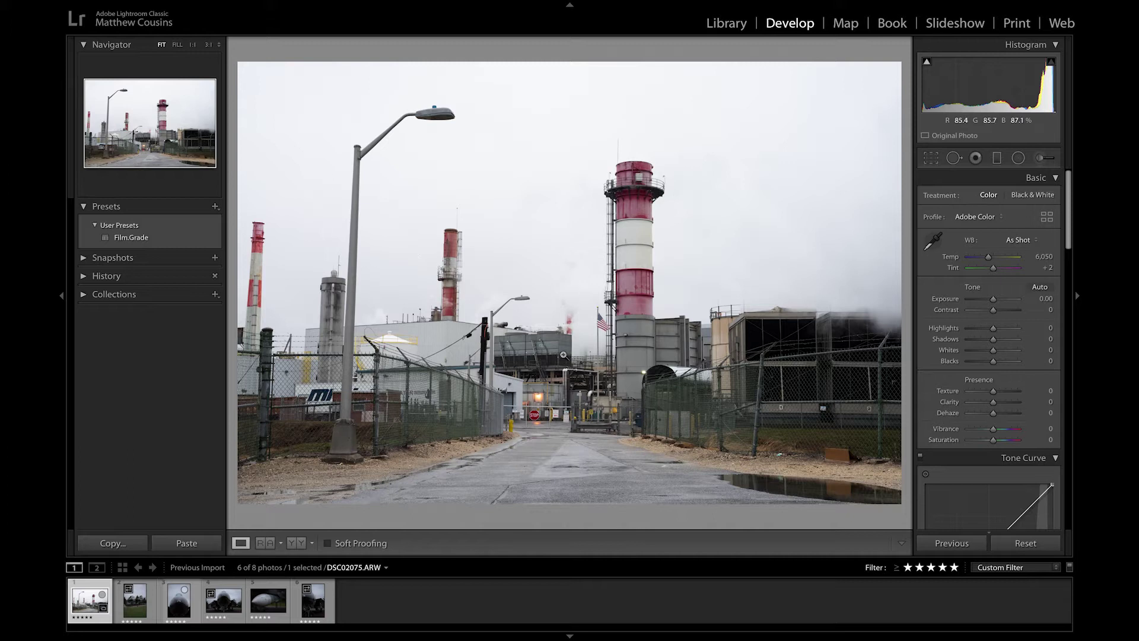
pyautogui.click(639, 293)
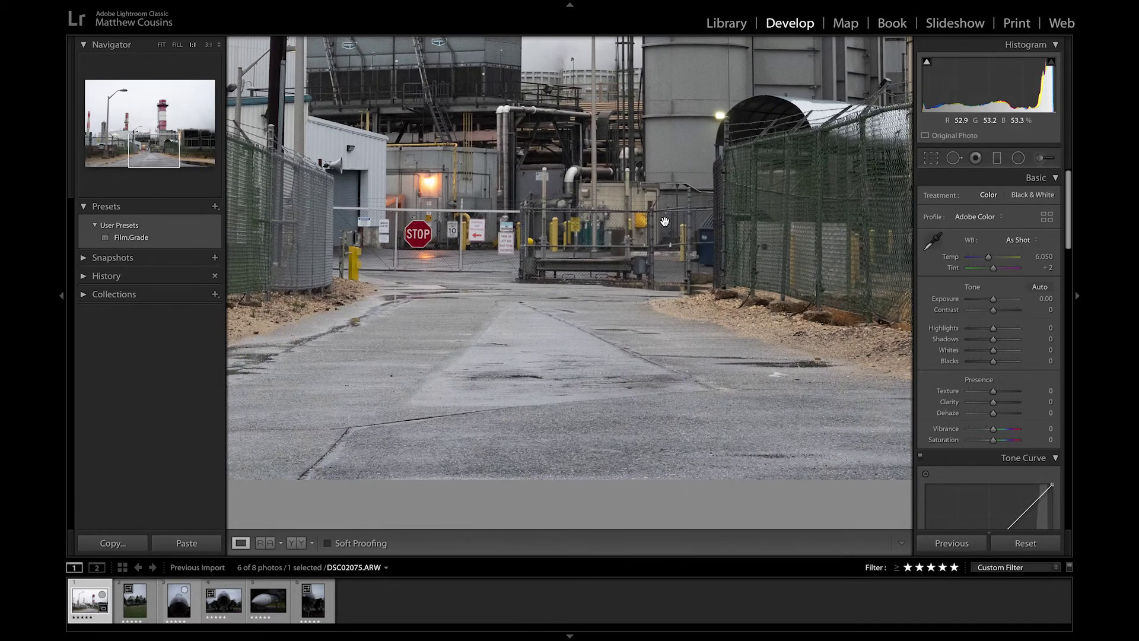
pyautogui.click(665, 222)
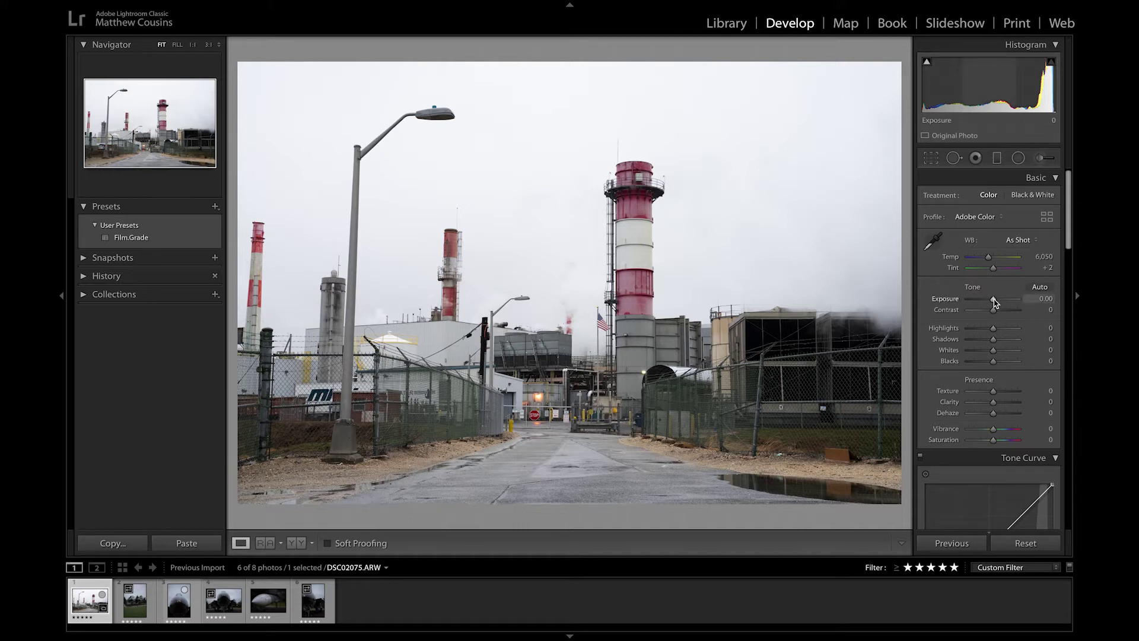
# Step: Darken the bright sky by setting Exposure to −0.15, Highlights to −70 and Whites to −45
pyautogui.moveTo(995, 303); pyautogui.dragTo(995, 303)
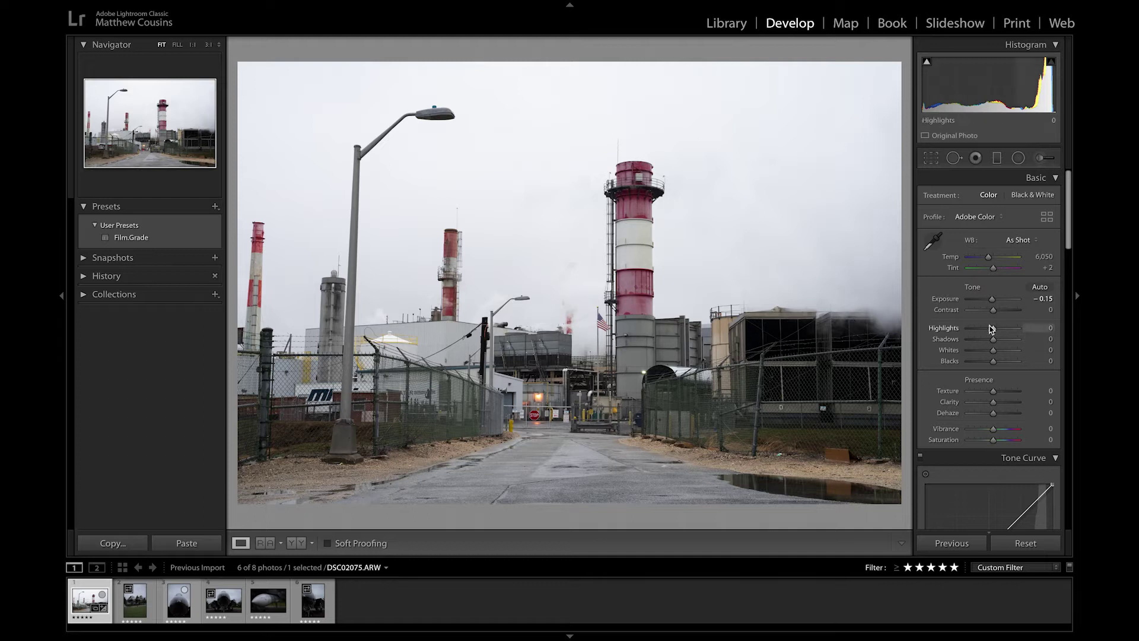
pyautogui.moveTo(995, 333); pyautogui.dragTo(976, 335)
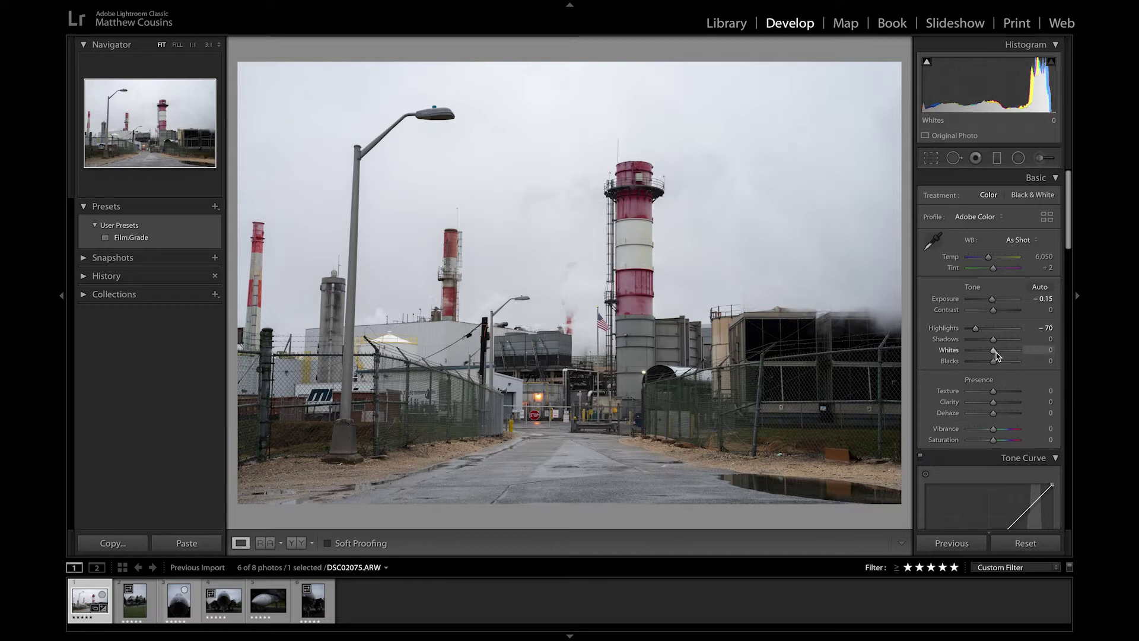
pyautogui.moveTo(995, 354); pyautogui.dragTo(982, 355)
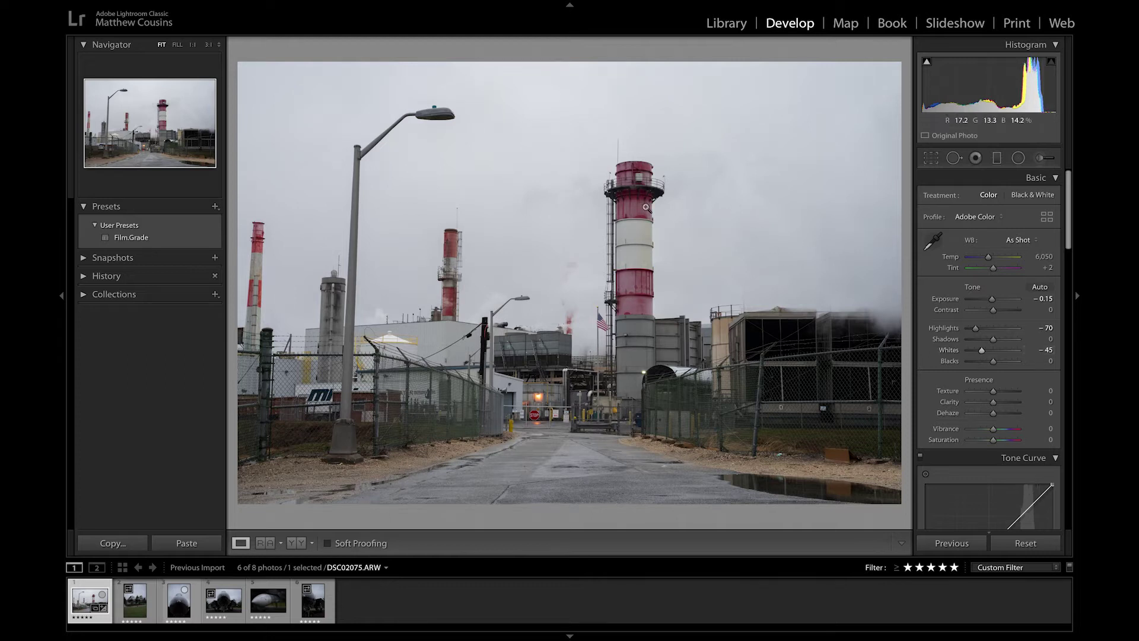
pyautogui.click(492, 176)
pyautogui.moveTo(404, 181); pyautogui.dragTo(520, 281)
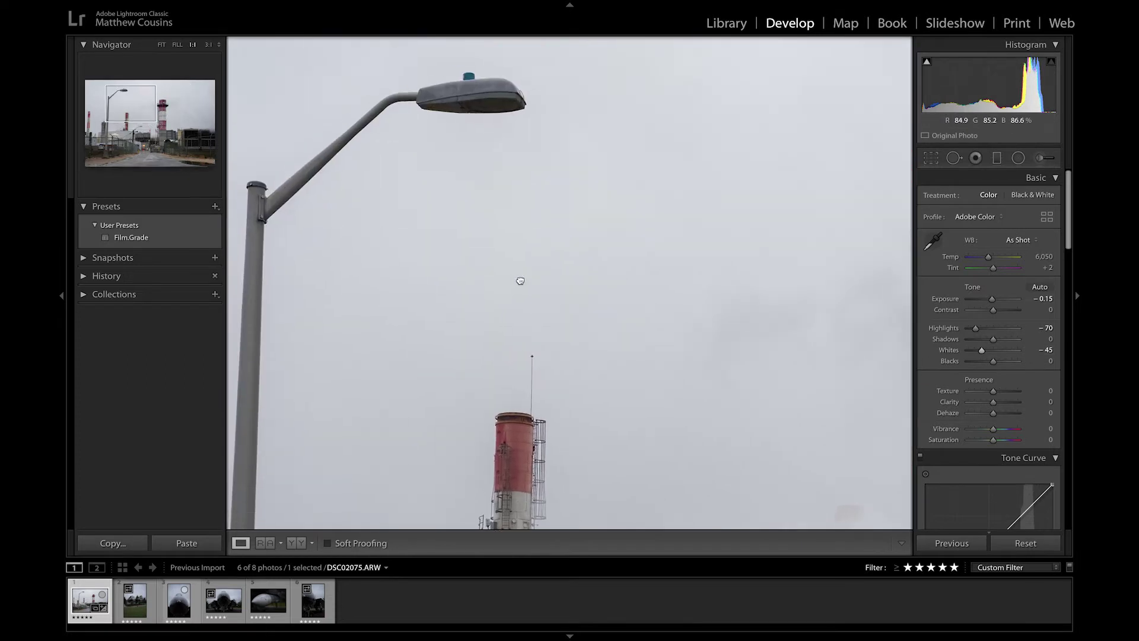
pyautogui.click(521, 281)
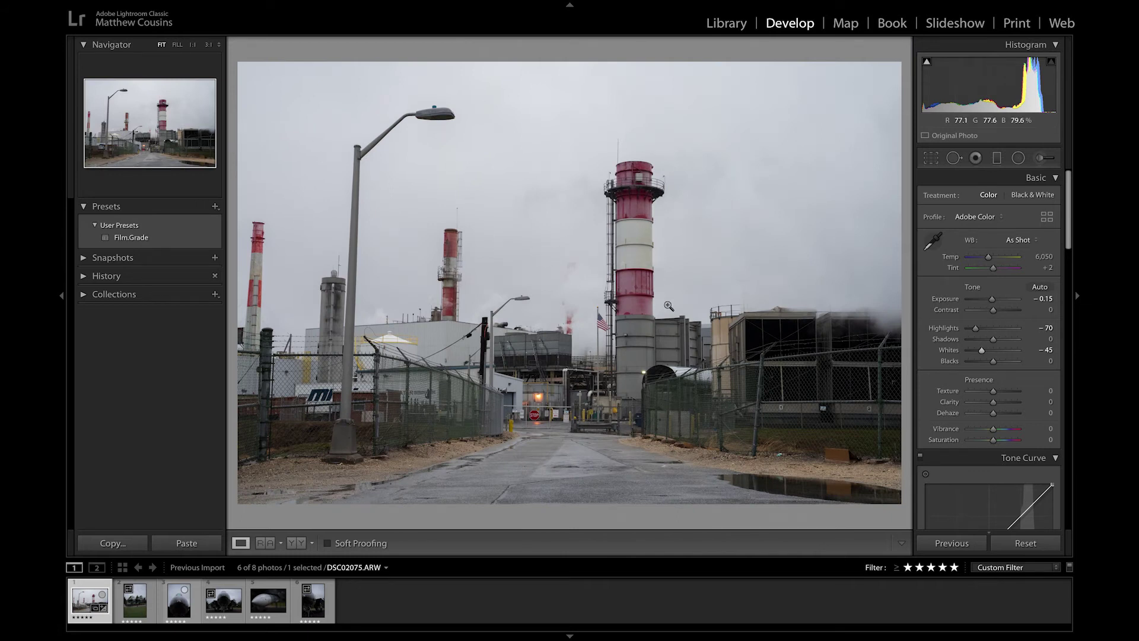
# Step: Open up the dark tones with Blacks at +5 and Shadows at +15, and soften the photo with Clarity at −10
pyautogui.click(810, 497)
pyautogui.click(788, 478)
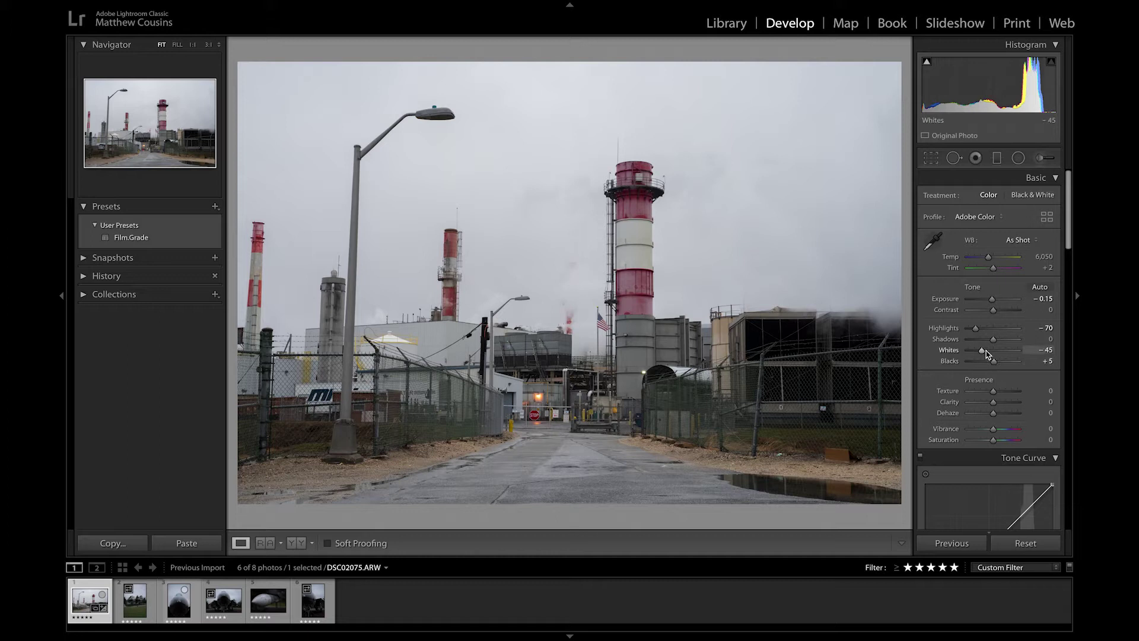
pyautogui.moveTo(995, 344); pyautogui.dragTo(998, 344)
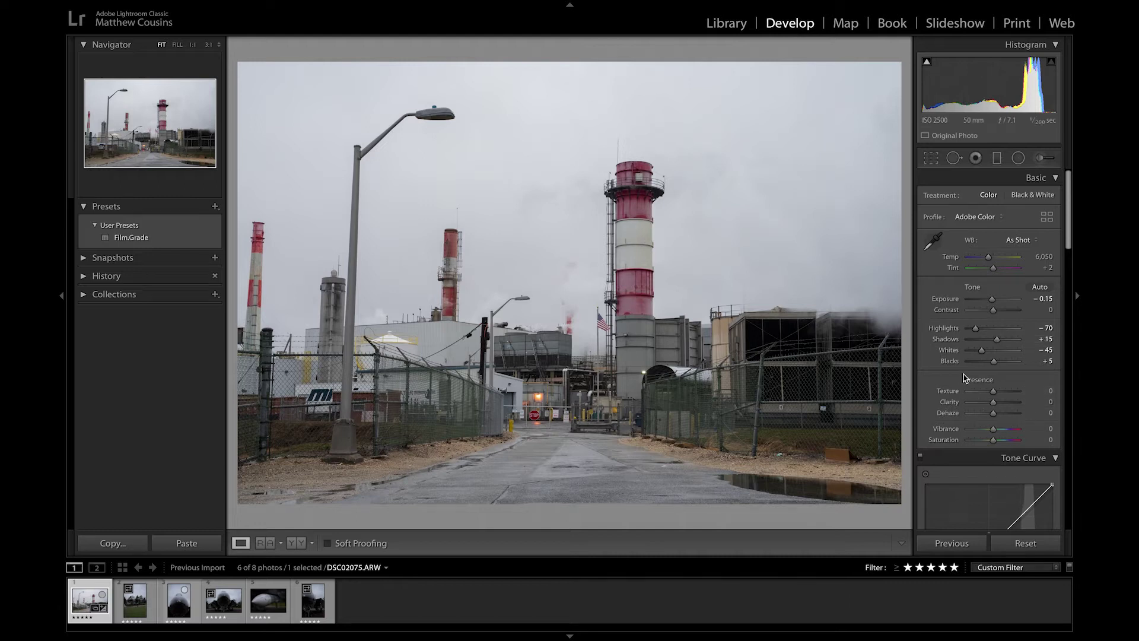
pyautogui.scroll(-1, 976, 402)
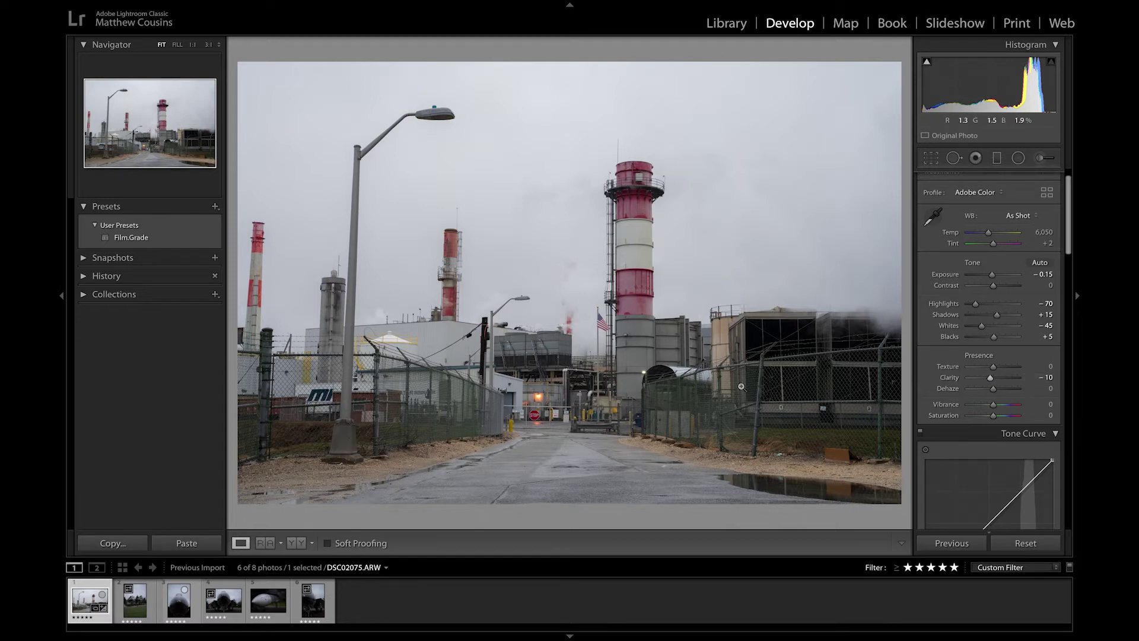
# Step: Shape a faded RGB tone curve with three inner points, lowering the highlights and white endpoint and lifting the midtones, shadows and black endpoint
pyautogui.scroll(-1, 949, 418)
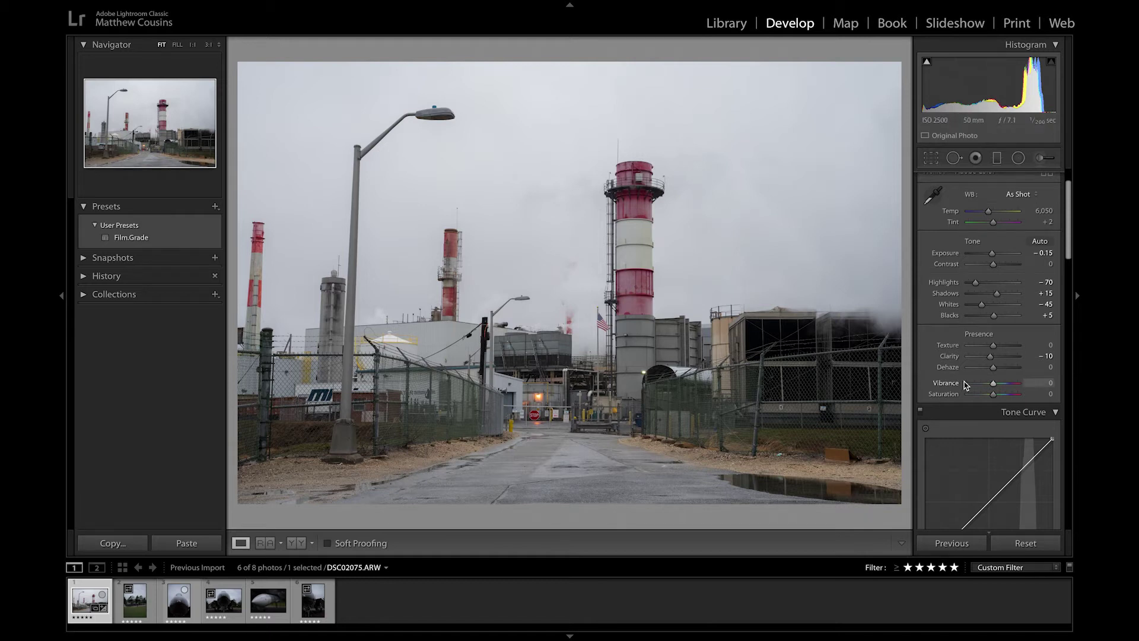
pyautogui.scroll(-5, 963, 381)
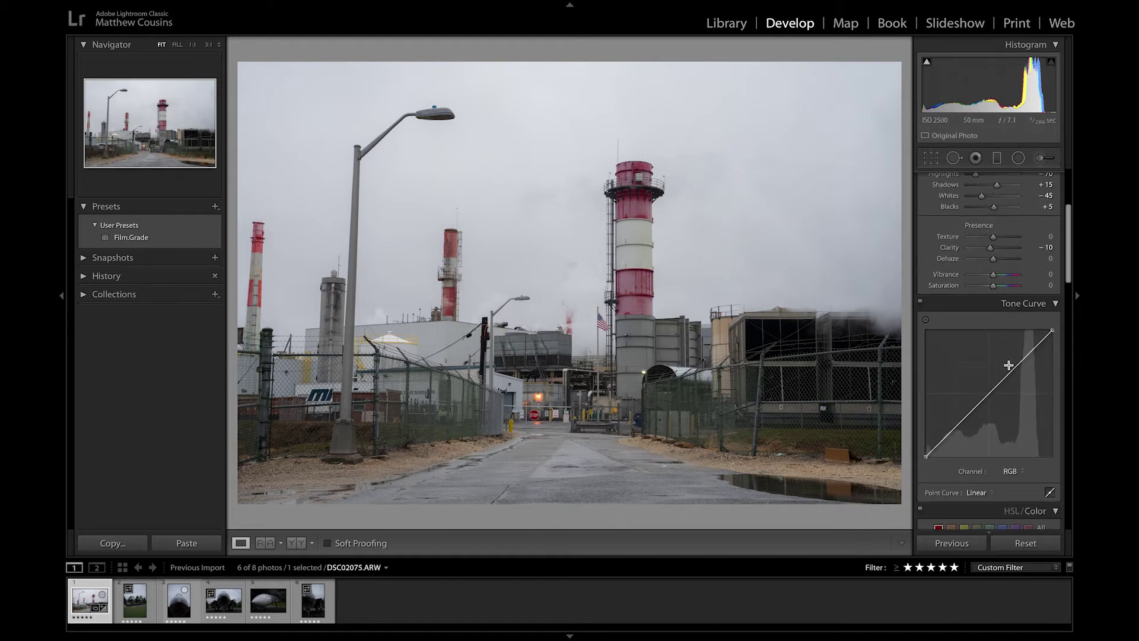
pyautogui.click(1024, 358)
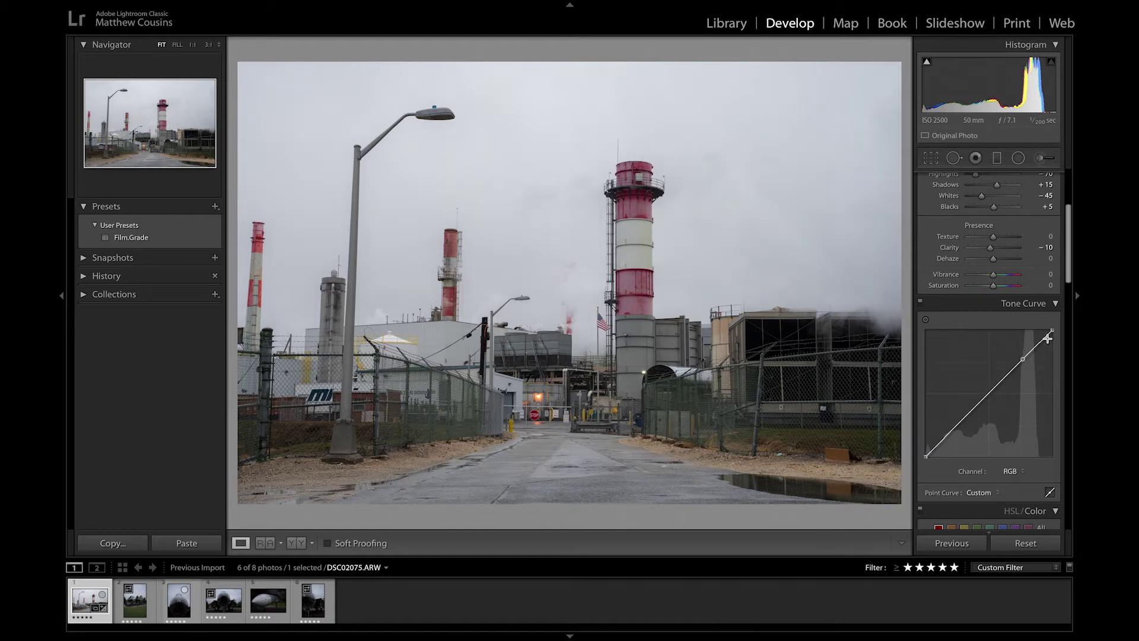
pyautogui.moveTo(1052, 333); pyautogui.dragTo(950, 427)
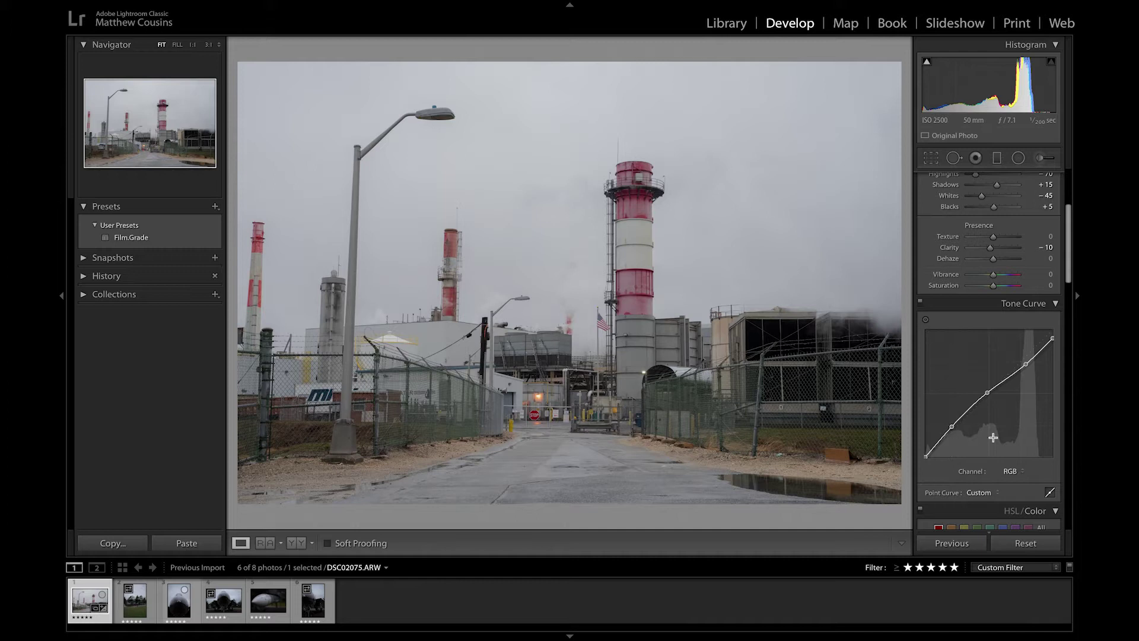
pyautogui.scroll(-2, 973, 451)
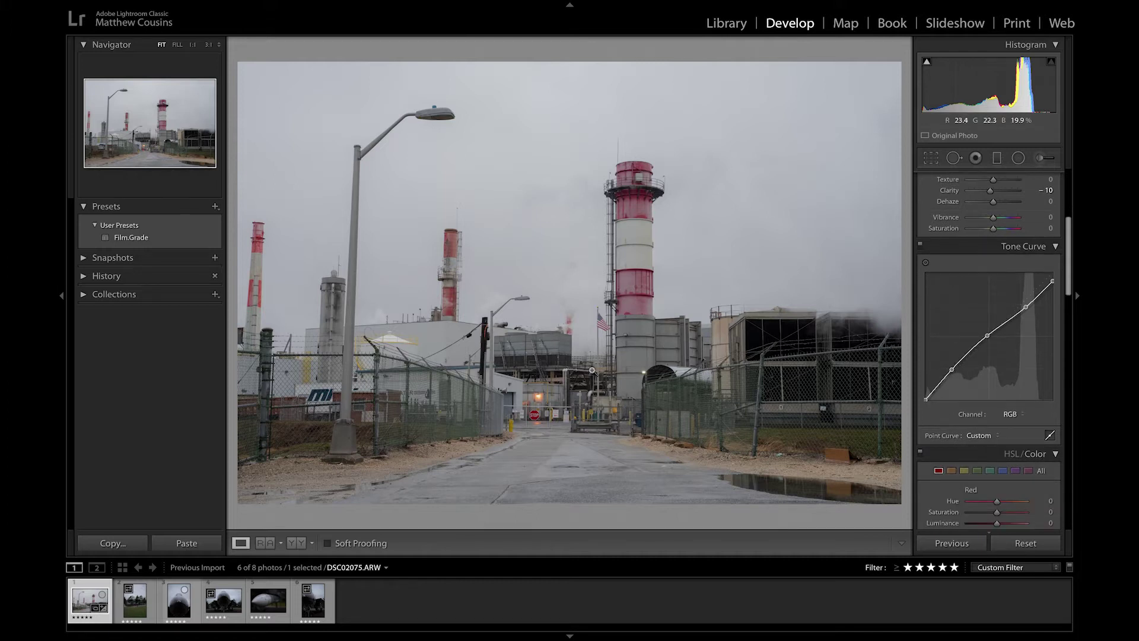
pyautogui.moveTo(926, 403); pyautogui.dragTo(892, 401)
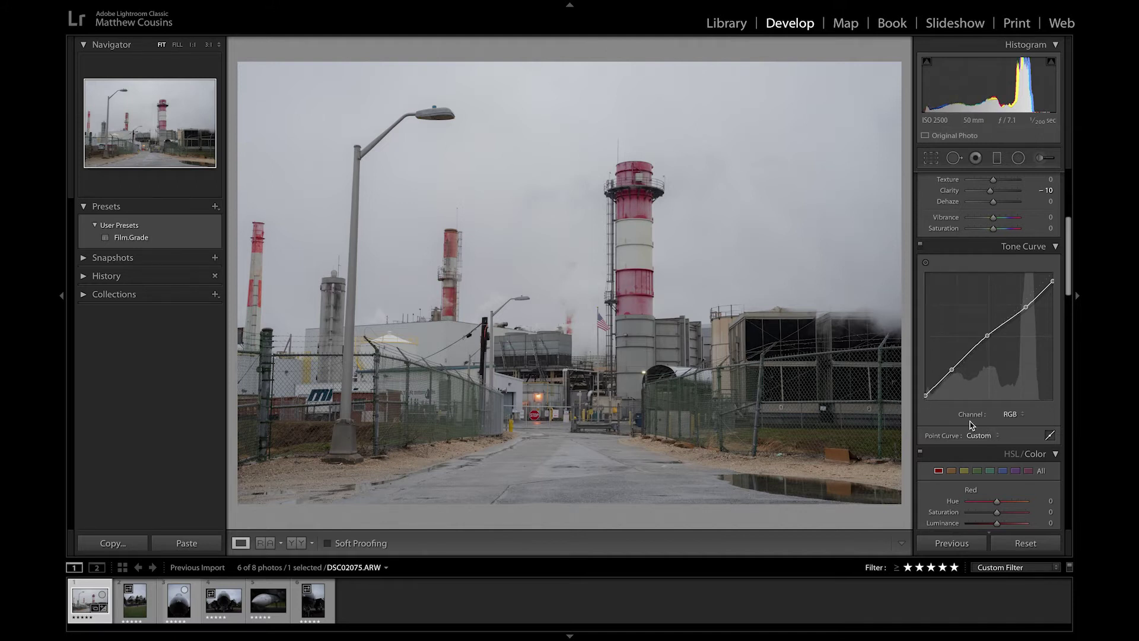
# Step: Check the chimneys' red paint up close, and lower the Red hue, saturation and luminance in the HSL/Color settings
pyautogui.scroll(-4, 971, 424)
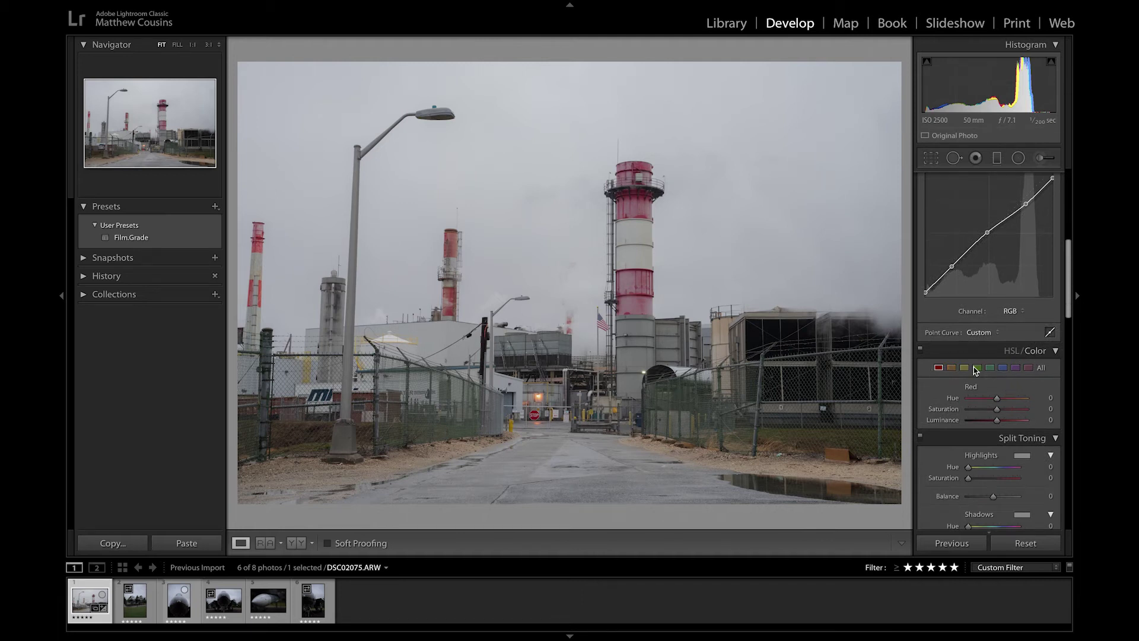
pyautogui.click(968, 372)
pyautogui.click(940, 369)
pyautogui.click(274, 263)
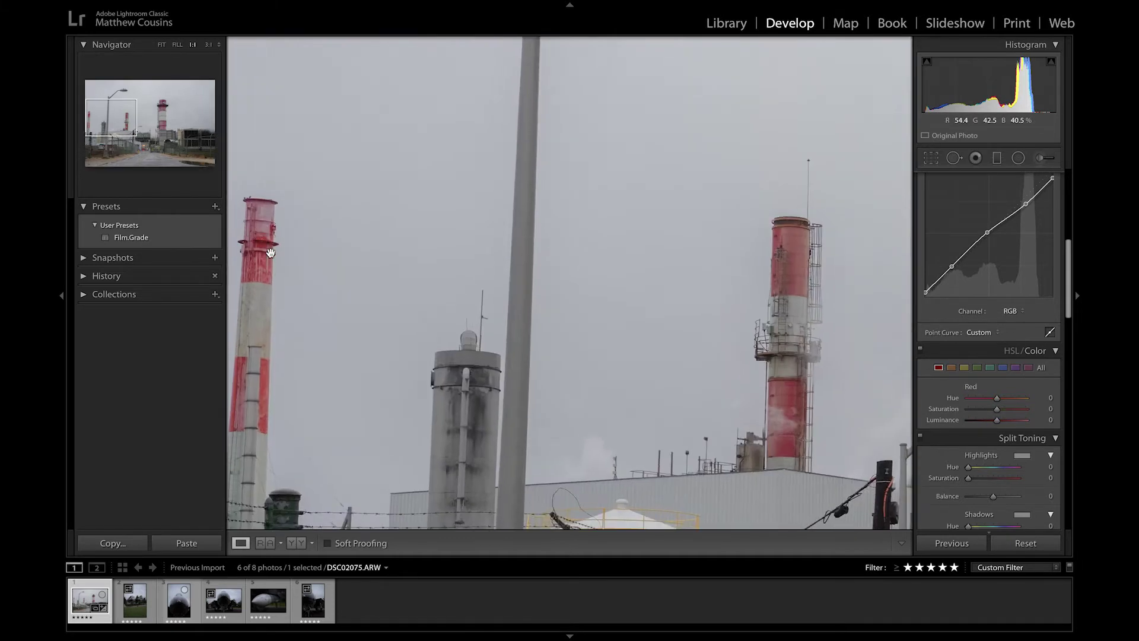
pyautogui.moveTo(274, 264); pyautogui.dragTo(306, 279)
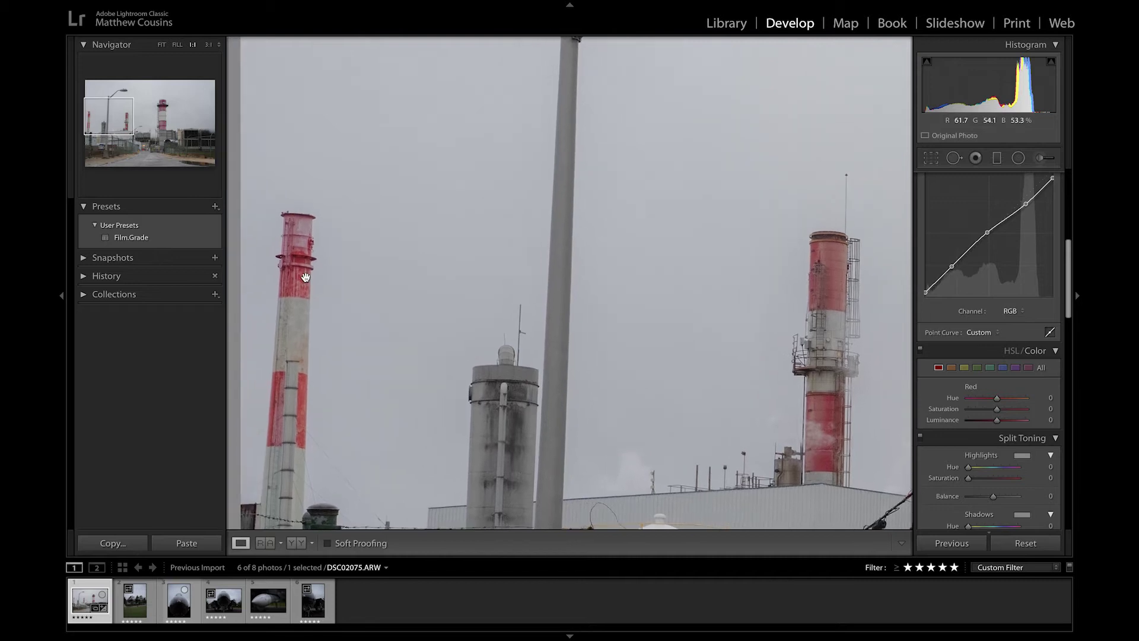
pyautogui.click(379, 313)
pyautogui.click(453, 248)
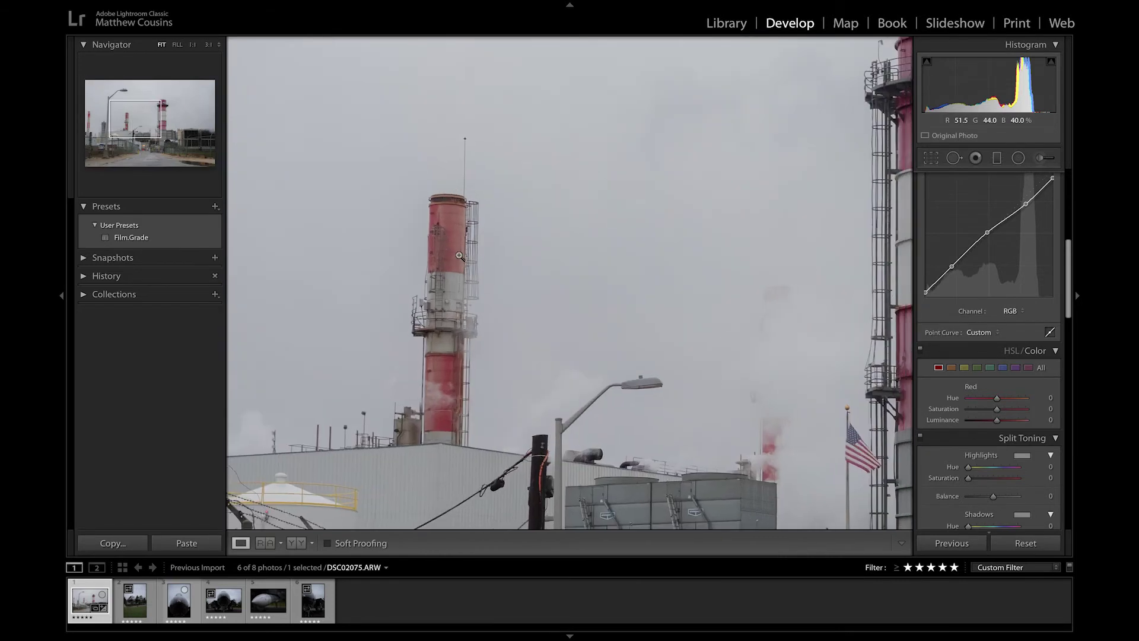
pyautogui.click(460, 255)
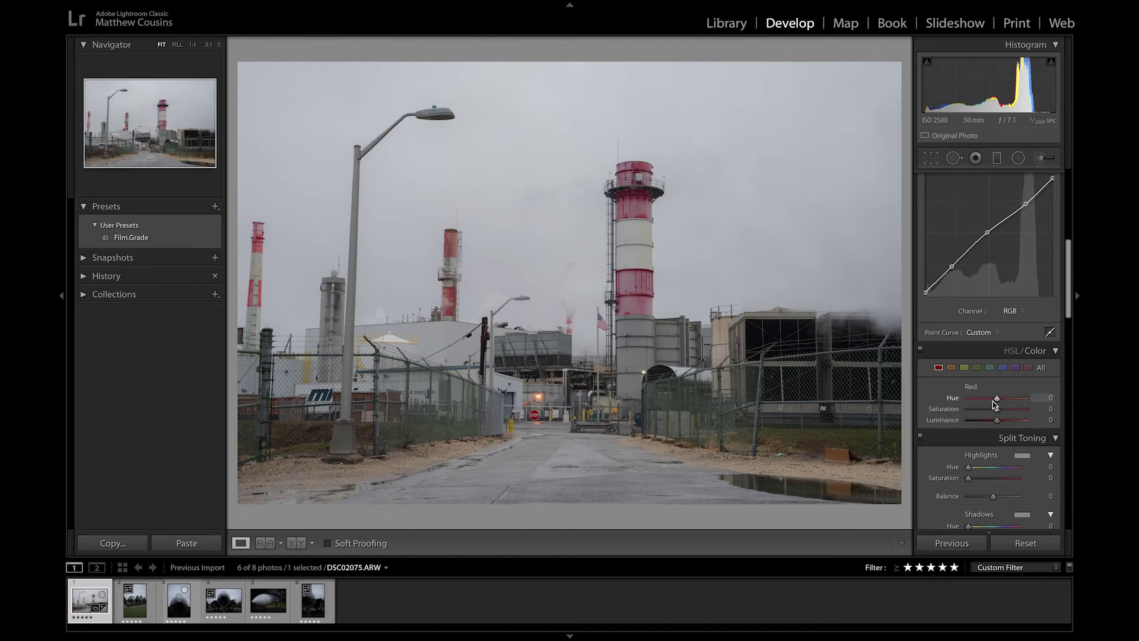
pyautogui.moveTo(995, 398); pyautogui.dragTo(982, 399)
pyautogui.moveTo(998, 415); pyautogui.dragTo(995, 413)
pyautogui.moveTo(999, 422); pyautogui.dragTo(993, 422)
# Step: Set the Orange hue to +20 in the HSL/Color settings
pyautogui.click(951, 368)
pyautogui.click(938, 367)
pyautogui.click(951, 367)
pyautogui.moveTo(1001, 400); pyautogui.dragTo(998, 400)
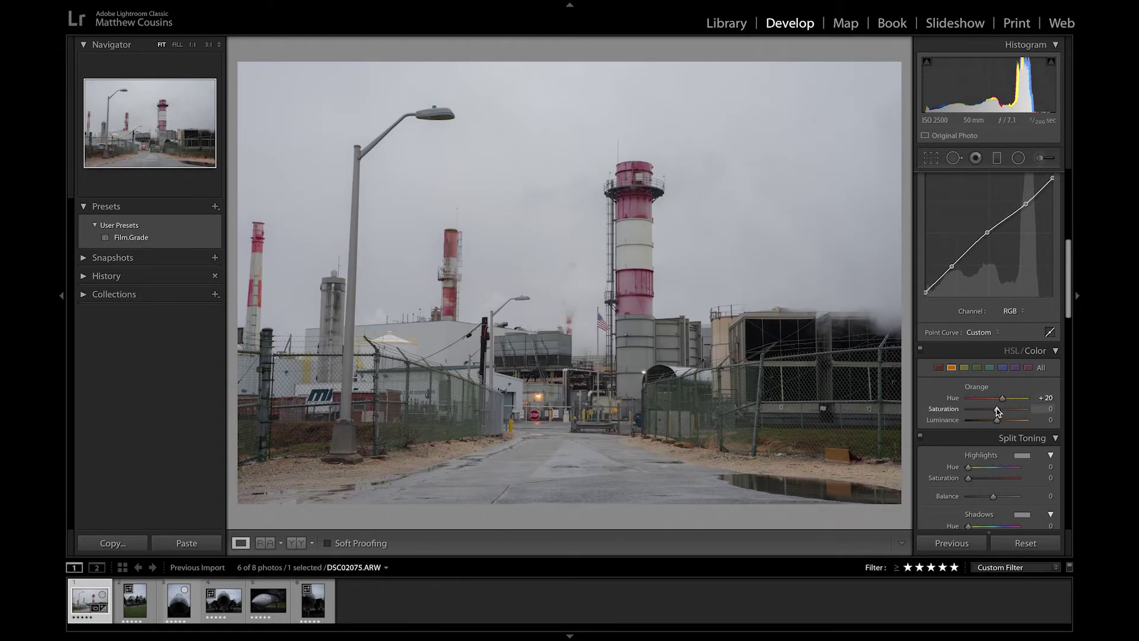
# Step: Raise the Yellow hue, and set the Green hue to −50 and saturation to −30 in the HSL/Color settings
pyautogui.click(964, 367)
pyautogui.moveTo(997, 398); pyautogui.dragTo(1009, 401)
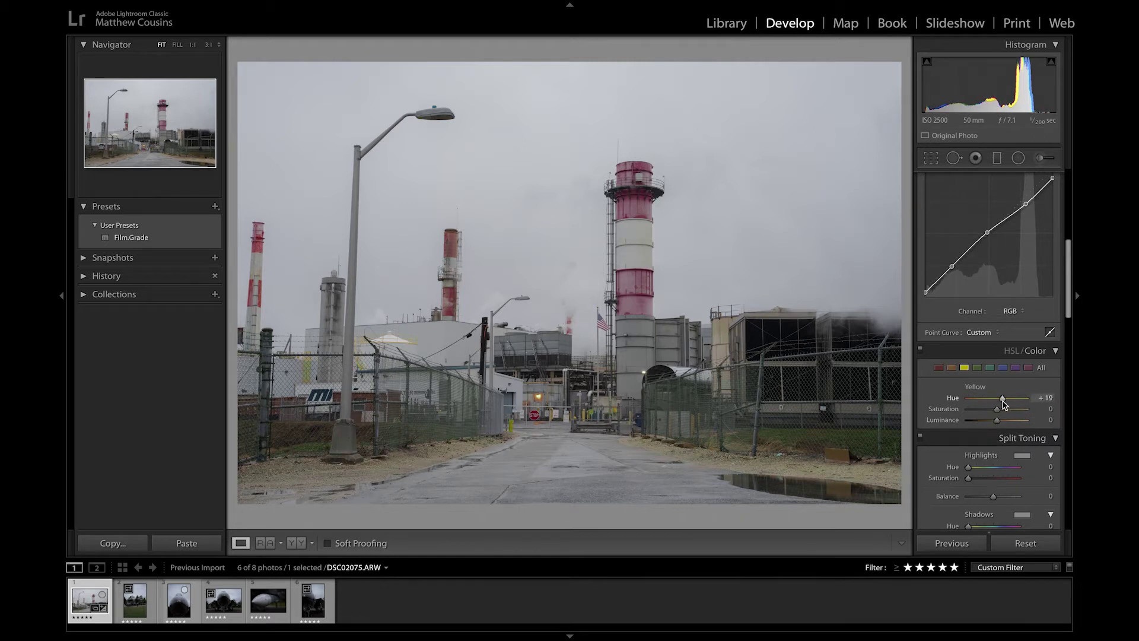
pyautogui.moveTo(999, 402); pyautogui.dragTo(996, 421)
pyautogui.click(978, 367)
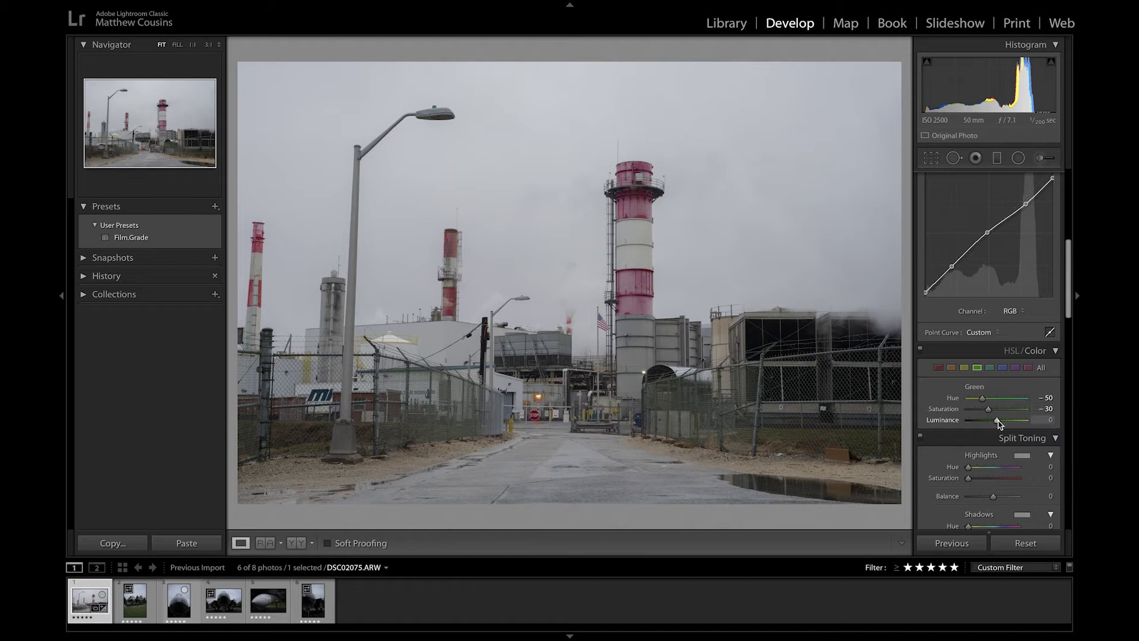
# Step: Raise the Aqua hue and saturation, and go through the Blue and Purple ranges in the HSL/Color settings
pyautogui.click(990, 368)
pyautogui.moveTo(997, 398)
pyautogui.mouseDown()
pyautogui.moveTo(976, 399)
pyautogui.moveTo(1011, 399)
pyautogui.moveTo(987, 400)
pyautogui.moveTo(1027, 413)
pyautogui.moveTo(997, 400)
pyautogui.moveTo(1015, 399)
pyautogui.moveTo(1012, 411)
pyautogui.mouseUp()
pyautogui.click(1003, 367)
pyautogui.click(1016, 367)
# Step: Check the photo up close, and set Magenta to hue +60, saturation +45 and luminance −20
pyautogui.click(1028, 367)
pyautogui.press('z')
pyautogui.press('z')
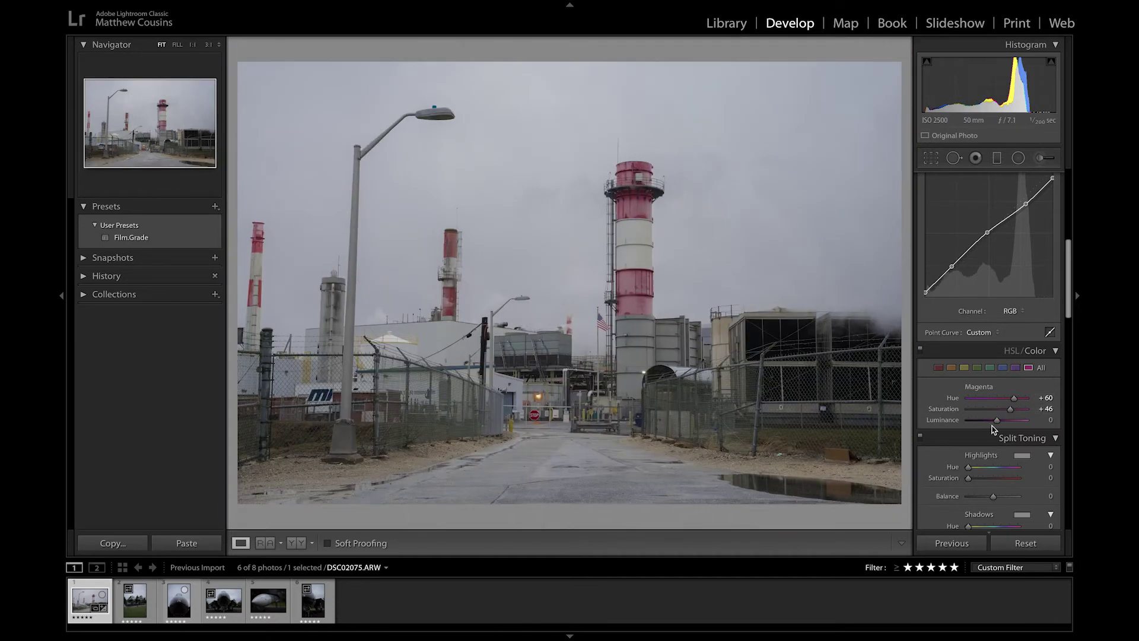
pyautogui.moveTo(997, 420); pyautogui.dragTo(991, 420)
# Step: Split-tone the photo with highlights at hue 237 and saturation 15, and shadows at hue 49 and saturation 10
pyautogui.scroll(-4, 969, 416)
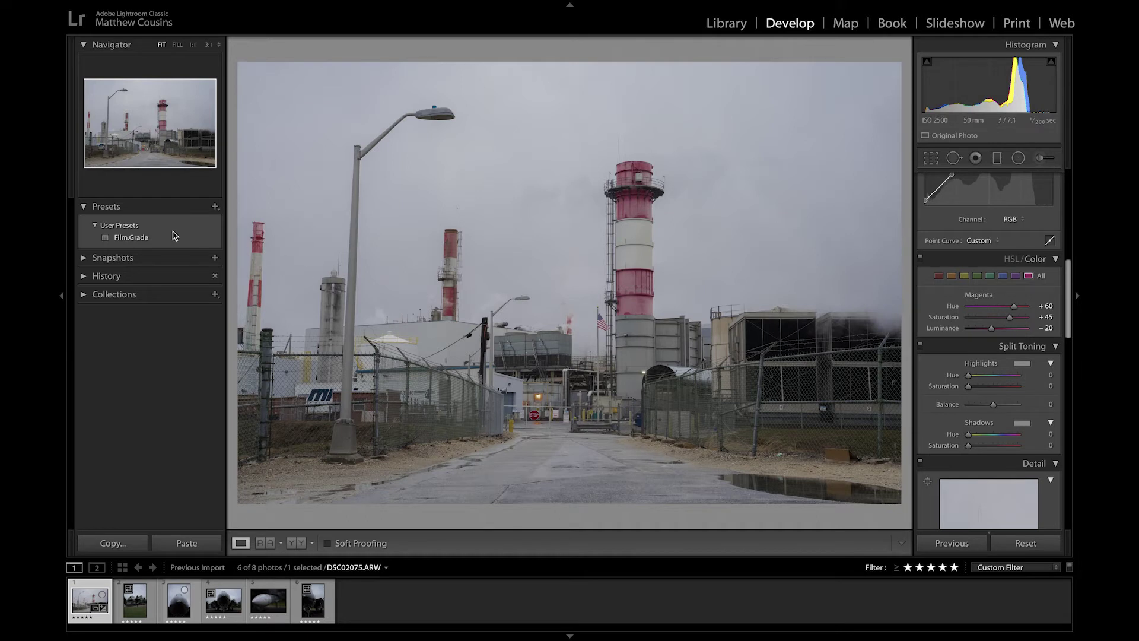
pyautogui.moveTo(171, 241)
pyautogui.moveTo(968, 376)
pyautogui.mouseDown()
pyautogui.moveTo(1001, 380)
pyautogui.moveTo(978, 390)
pyautogui.mouseUp()
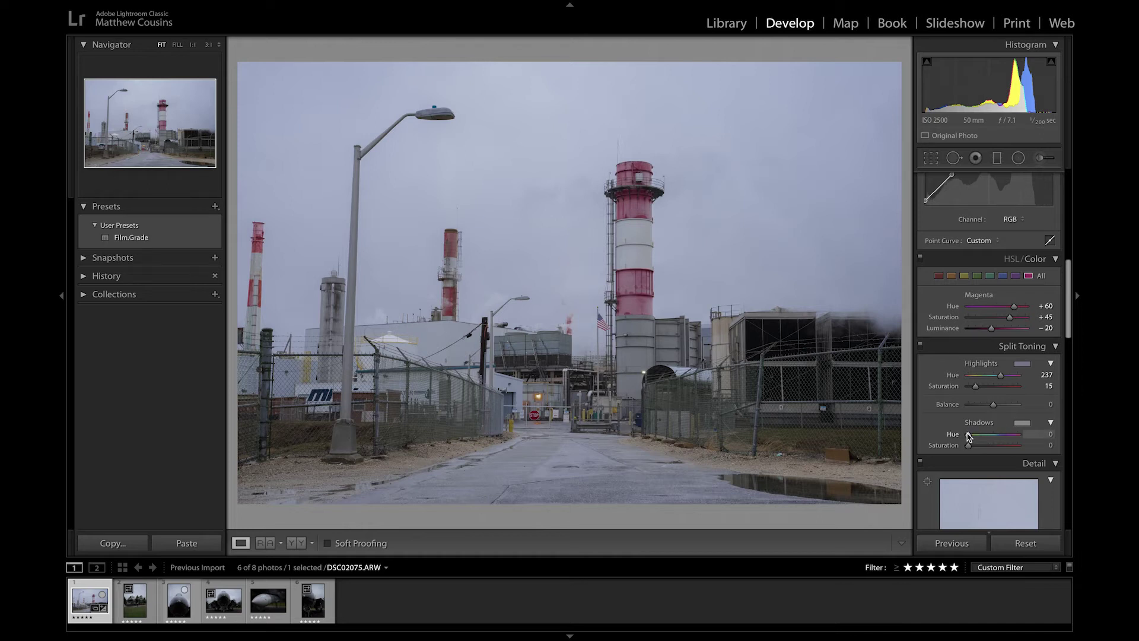
pyautogui.press('alt')
pyautogui.moveTo(969, 438); pyautogui.dragTo(976, 448)
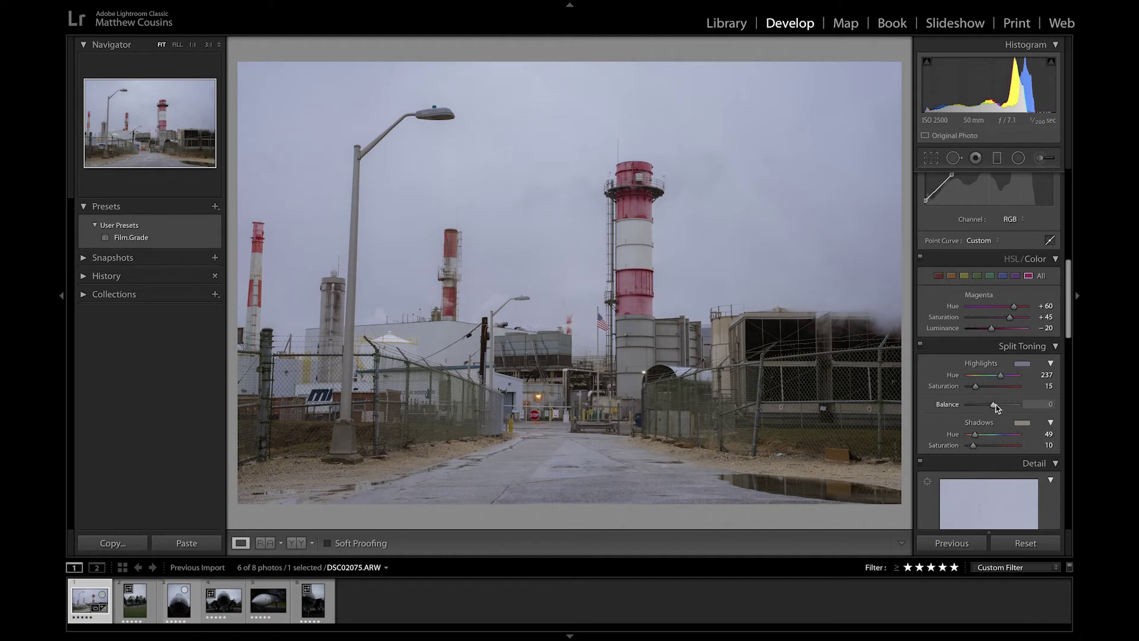
# Step: Set the split-toning balance to +10
pyautogui.moveTo(992, 406)
pyautogui.mouseDown()
pyautogui.moveTo(981, 406)
pyautogui.moveTo(997, 406)
pyautogui.mouseUp()
pyautogui.moveTo(998, 406); pyautogui.dragTo(998, 406)
pyautogui.click(1046, 404)
pyautogui.write('10')
pyautogui.press('Return')
# Step: Lower the sharpening amount to 0 in the Detail settings
pyautogui.scroll(-3, 983, 449)
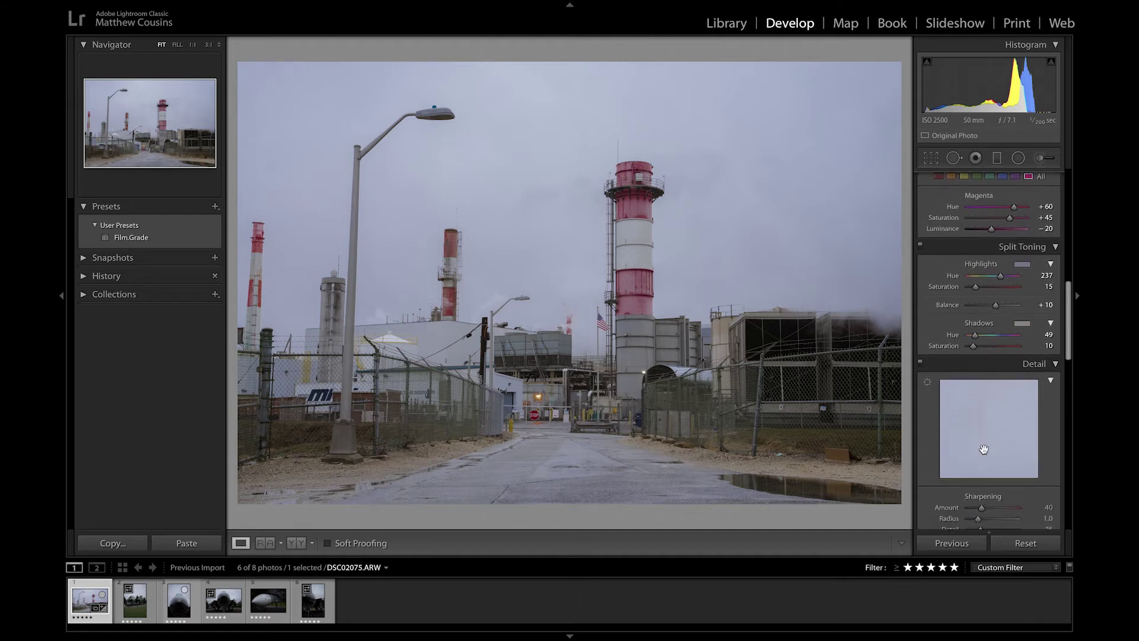
pyautogui.scroll(-2, 984, 449)
pyautogui.moveTo(981, 374); pyautogui.dragTo(967, 378)
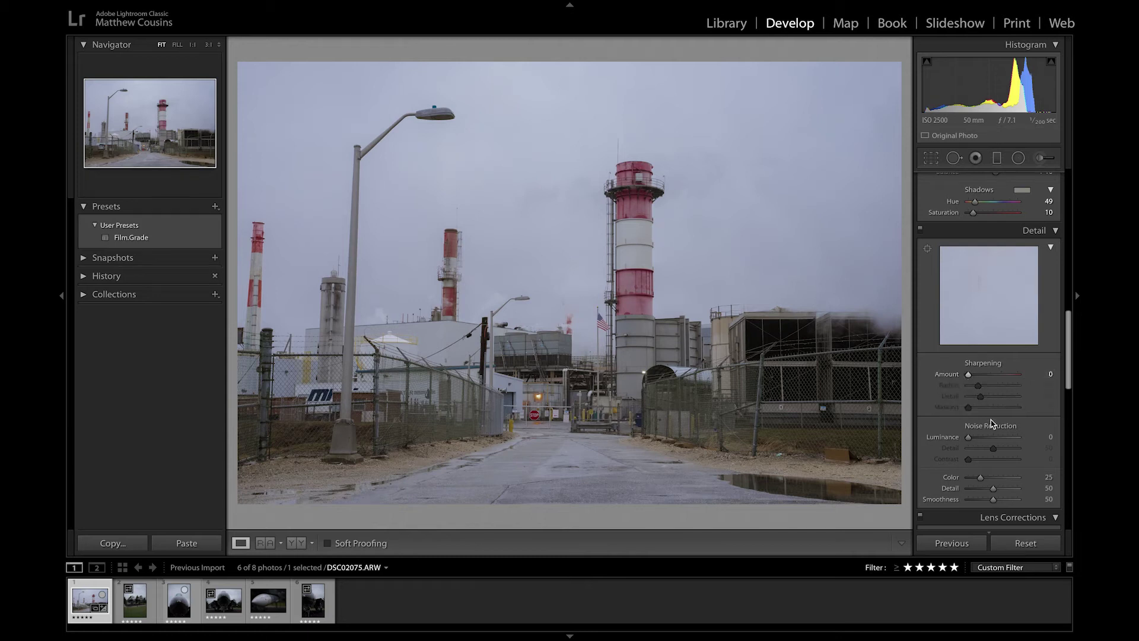
# Step: Inspect the gate area up close, and enable the lens profile corrections for the photo
pyautogui.scroll(-4, 985, 410)
pyautogui.scroll(-3, 993, 423)
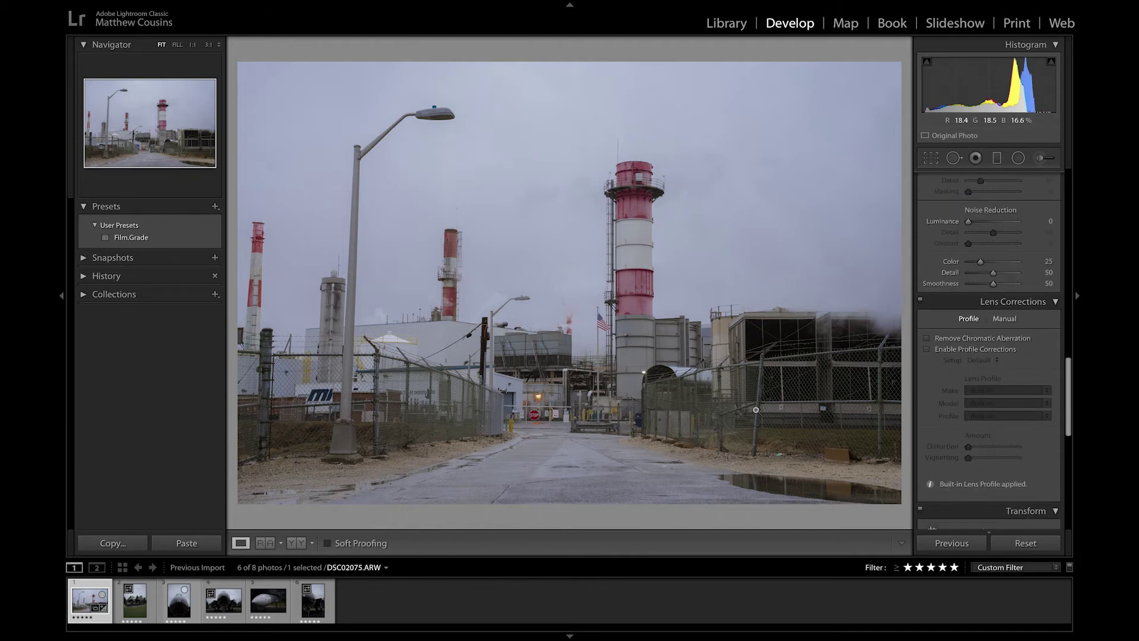
pyautogui.click(701, 435)
pyautogui.moveTo(614, 386); pyautogui.dragTo(687, 445)
pyautogui.click(687, 445)
pyautogui.scroll(-3, 969, 438)
pyautogui.scroll(1, 962, 313)
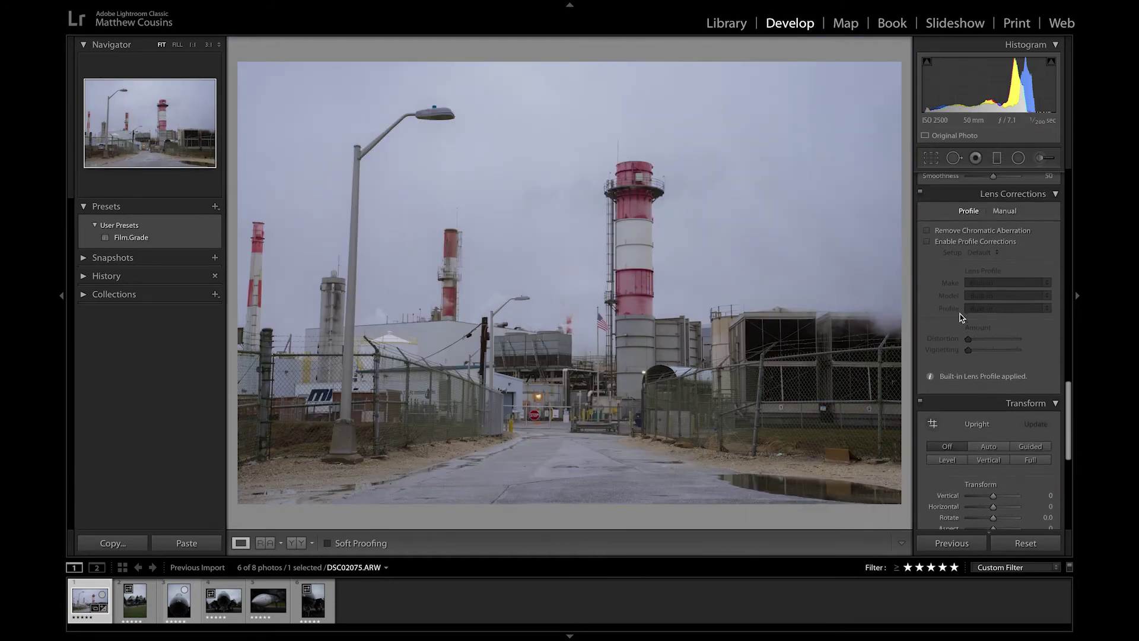
pyautogui.click(929, 246)
# Step: Look over the lens profile and Transform settings, and collapse the Calibration section
pyautogui.scroll(-4, 956, 417)
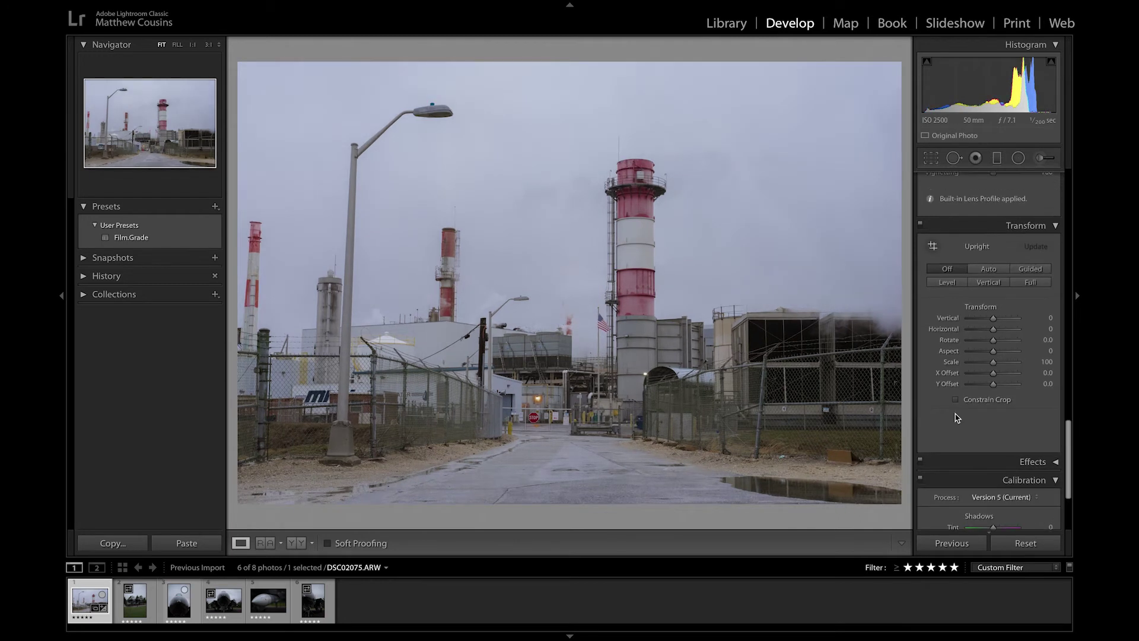
pyautogui.scroll(1, 955, 417)
pyautogui.scroll(2, 949, 386)
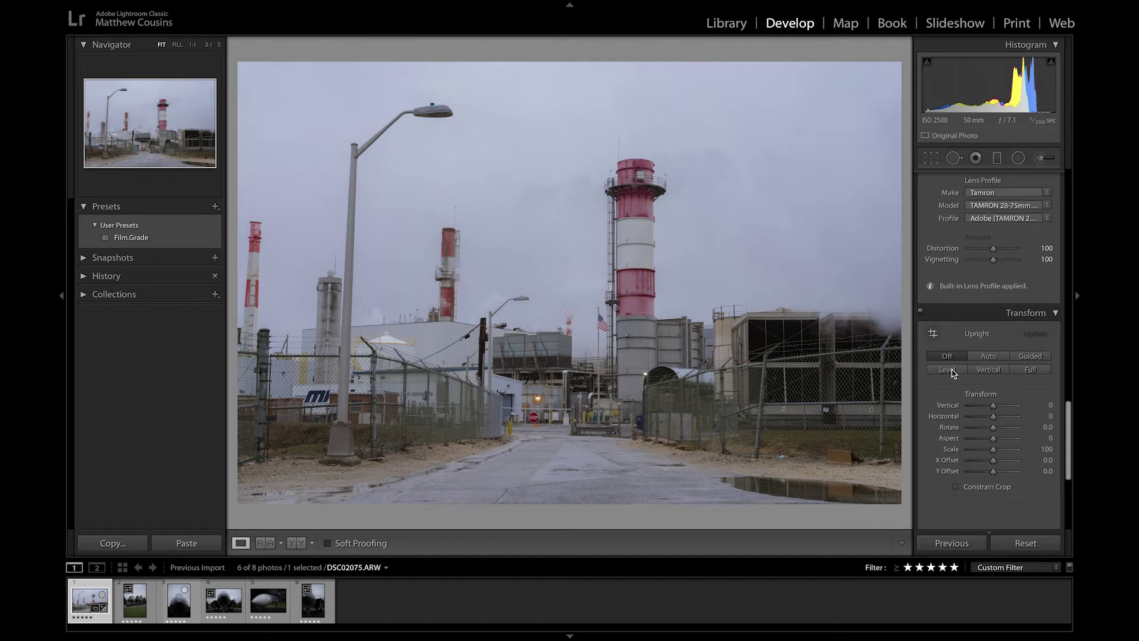
pyautogui.scroll(-1, 960, 409)
pyautogui.scroll(-5, 962, 406)
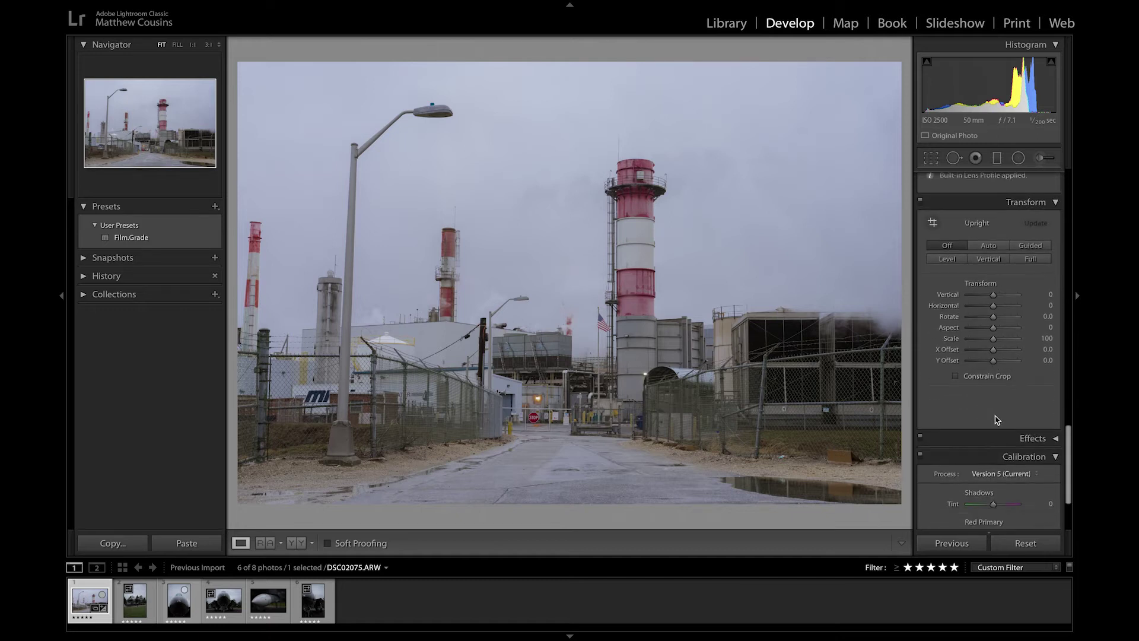
pyautogui.click(1025, 354)
pyautogui.scroll(1, 1015, 420)
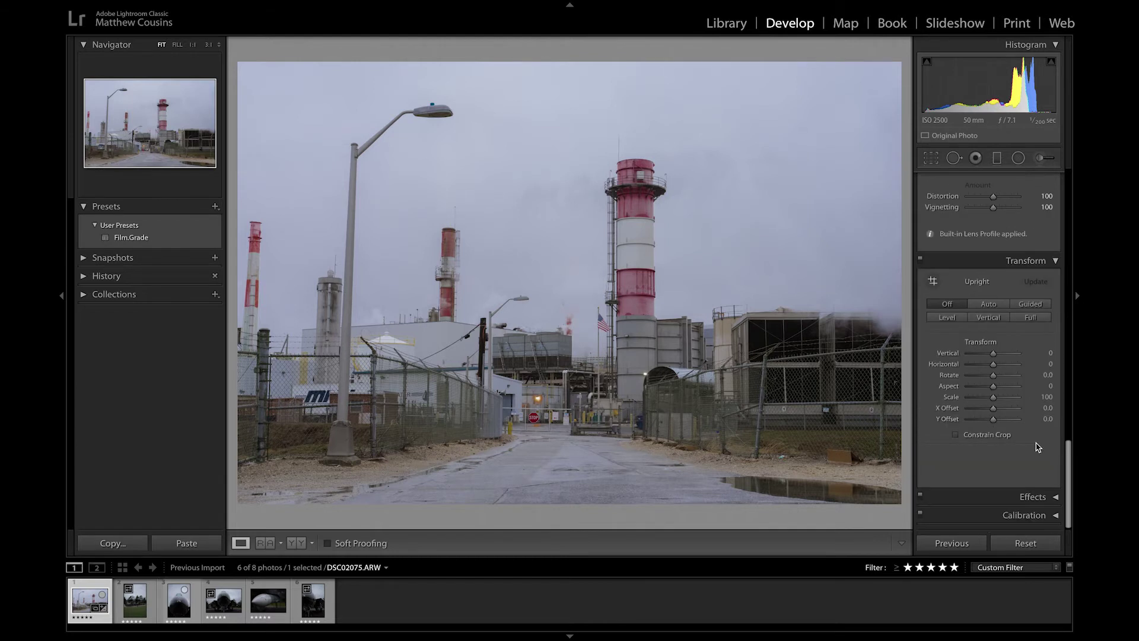
# Step: Examine the graded chimneys, flag and plant buildings up close, and return to the fitted view of the whole photo
pyautogui.click(607, 298)
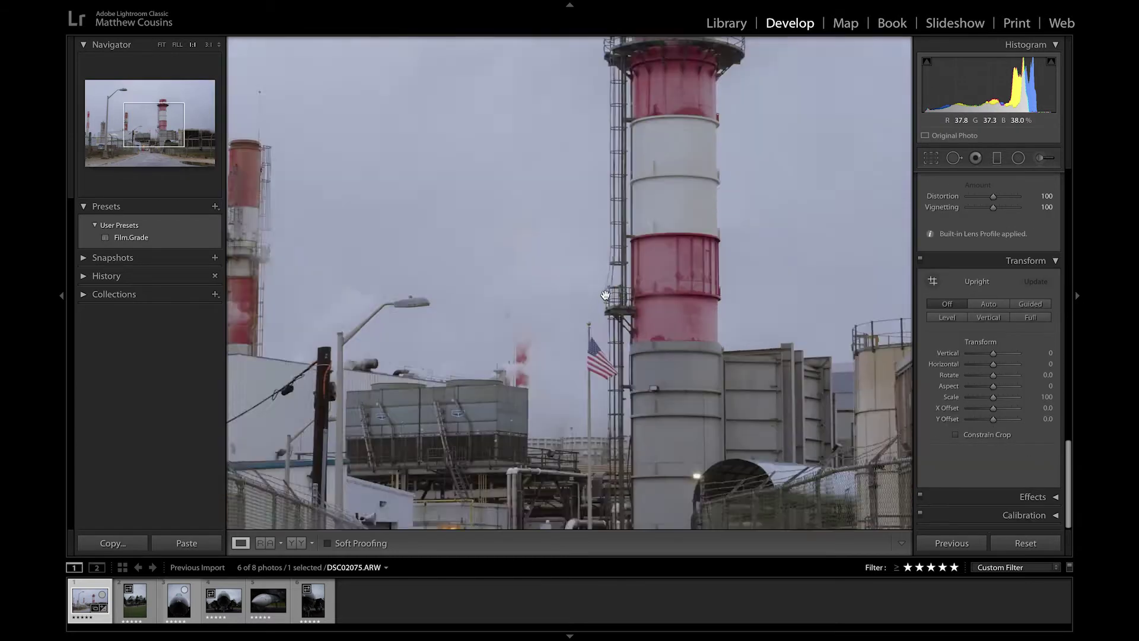
pyautogui.moveTo(508, 229); pyautogui.dragTo(608, 333)
pyautogui.click(606, 327)
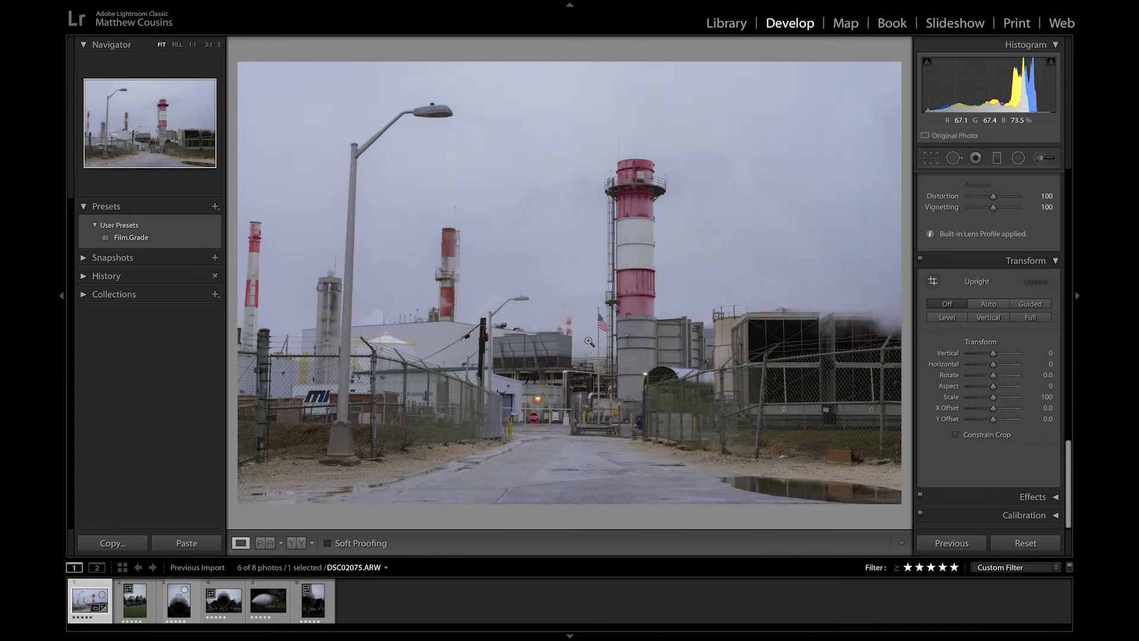
pyautogui.click(568, 331)
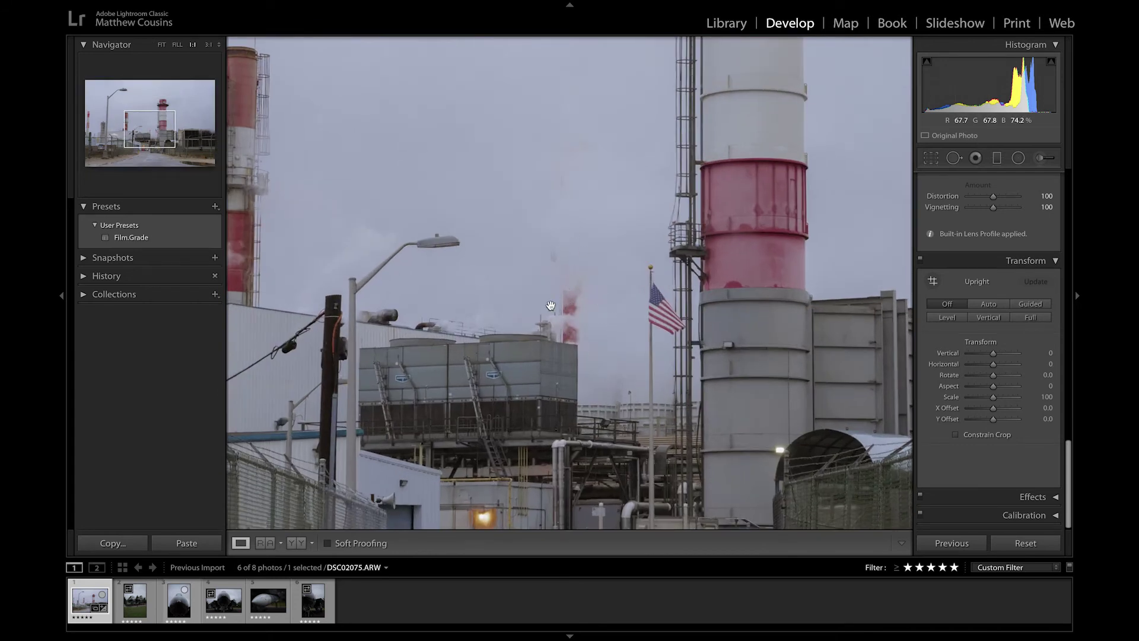
pyautogui.click(535, 283)
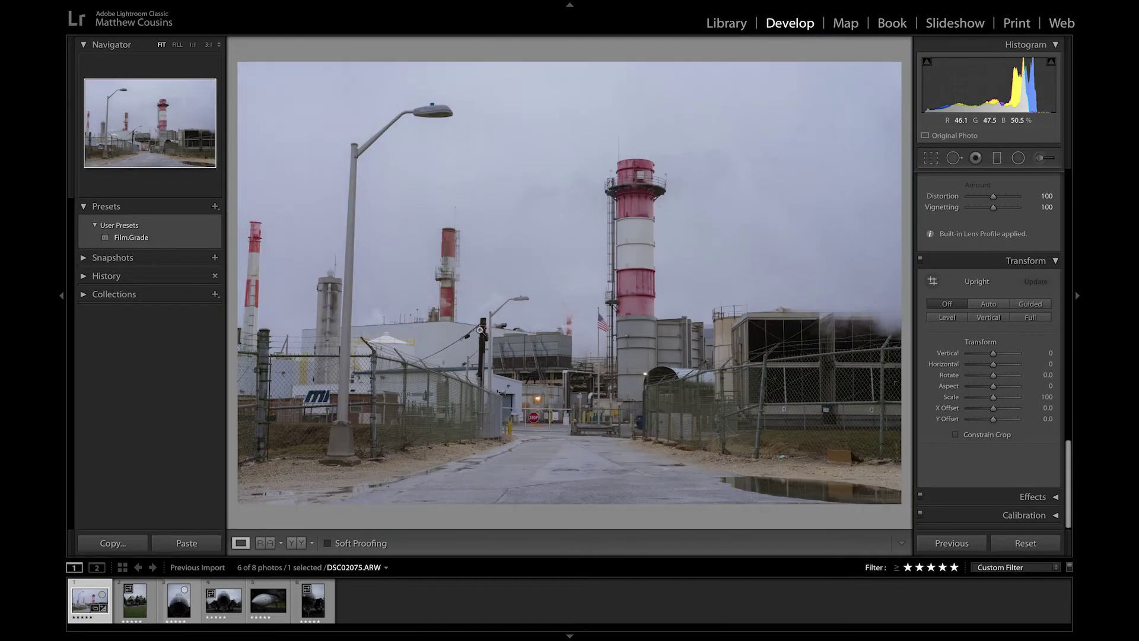
pyautogui.click(326, 305)
pyautogui.moveTo(325, 310); pyautogui.dragTo(508, 346)
pyautogui.click(508, 346)
pyautogui.click(178, 46)
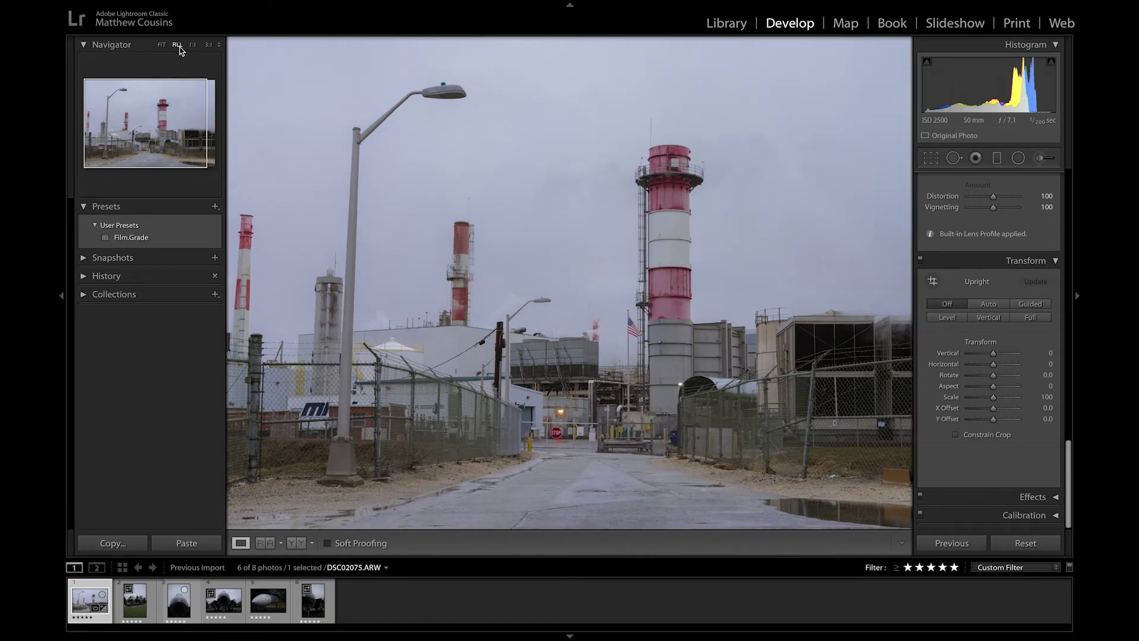
pyautogui.click(161, 50)
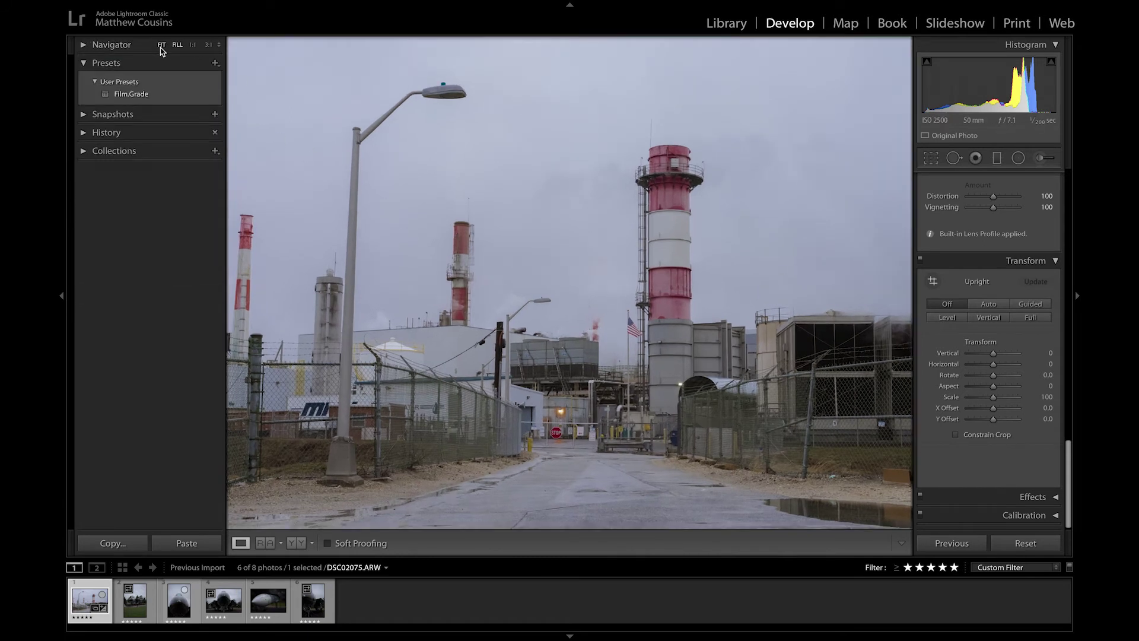
pyautogui.click(162, 47)
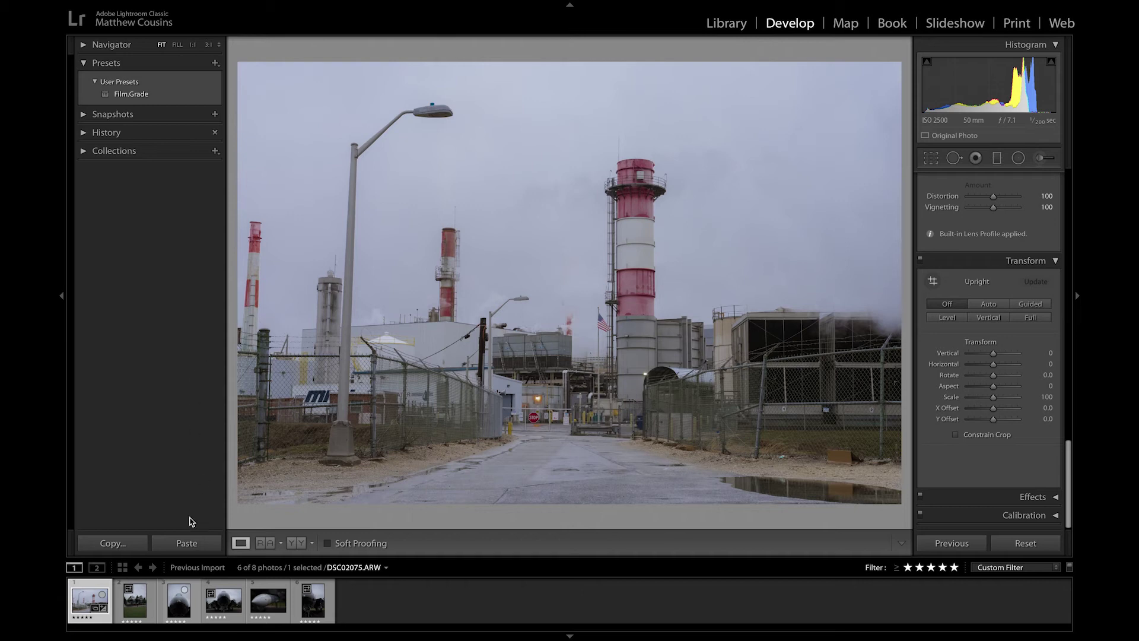
# Step: Open the fighter jet photo DSC02076.ARW in the Fill view and reframe it on the aircraft
pyautogui.click(146, 611)
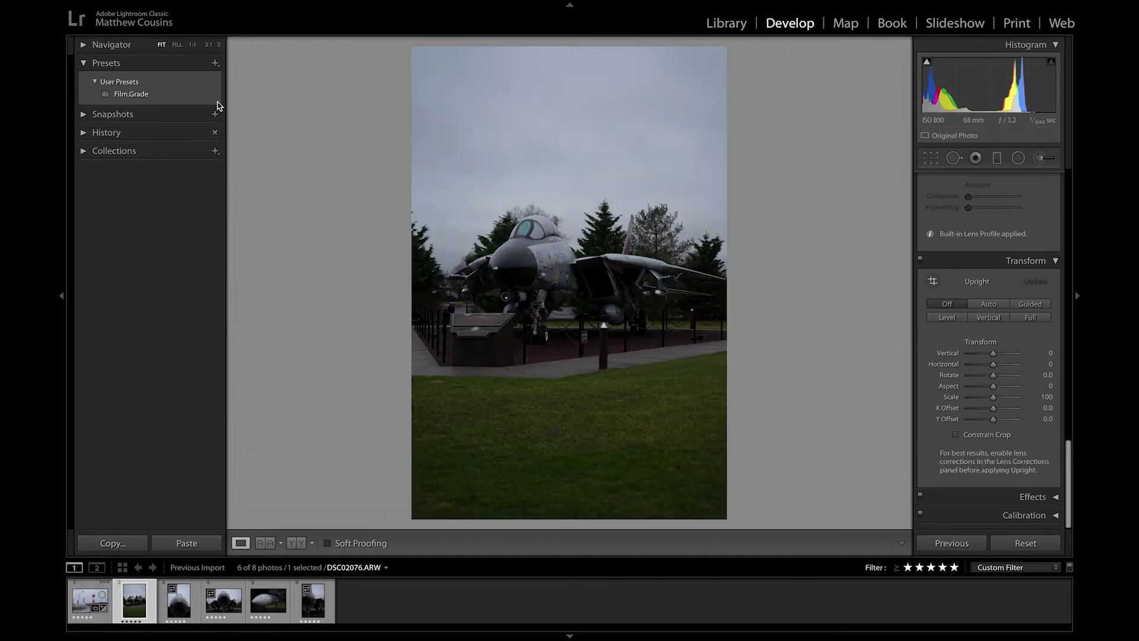
pyautogui.click(177, 44)
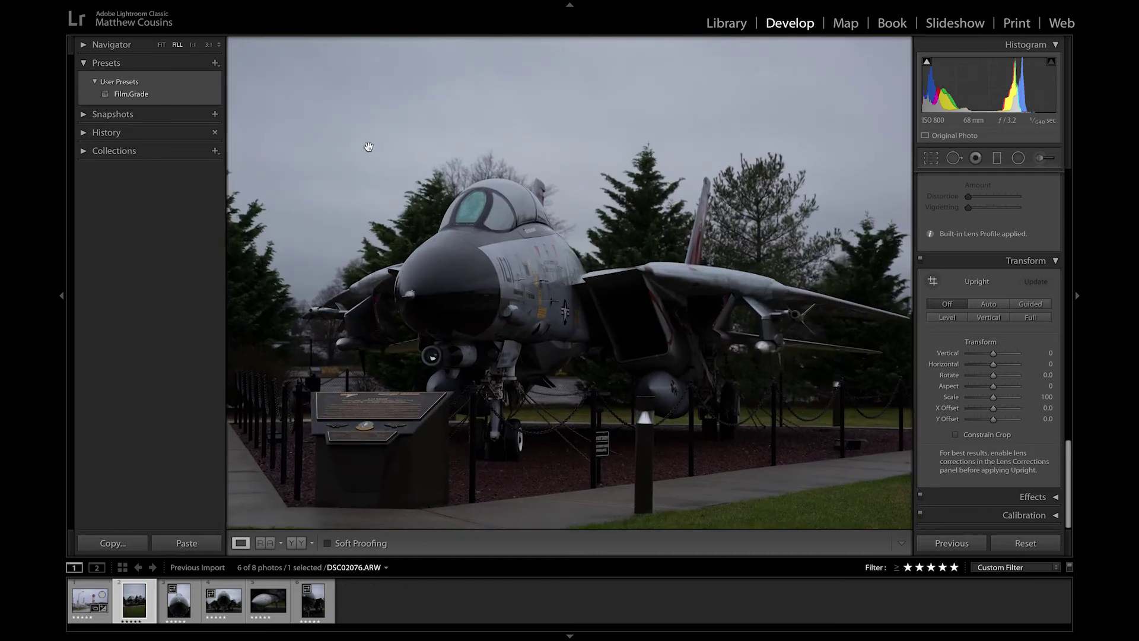
pyautogui.moveTo(547, 360); pyautogui.dragTo(519, 350)
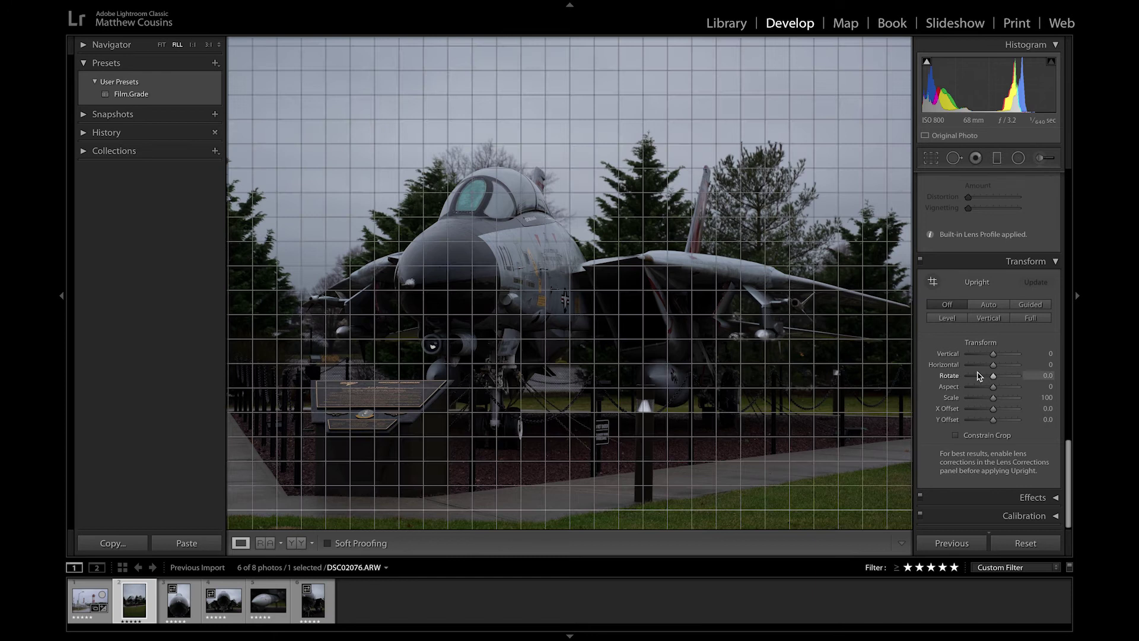
# Step: Set the jet photo's white balance temperature to 5,500, and reset the tint to its default
pyautogui.scroll(10, 978, 332)
pyautogui.scroll(8, 978, 375)
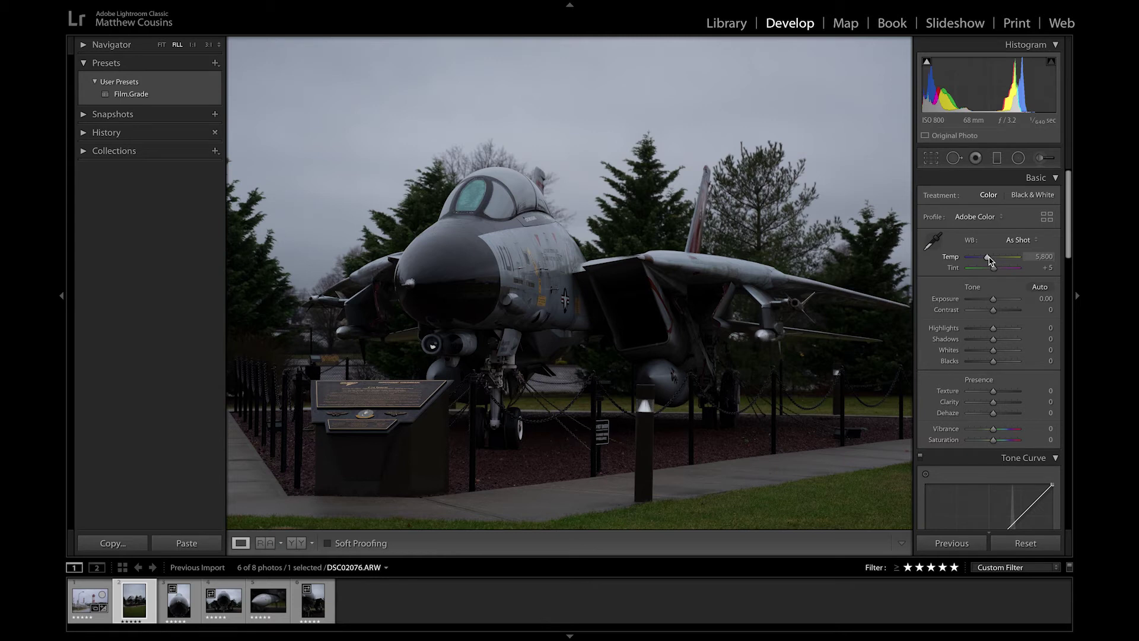
pyautogui.moveTo(988, 258); pyautogui.dragTo(992, 260)
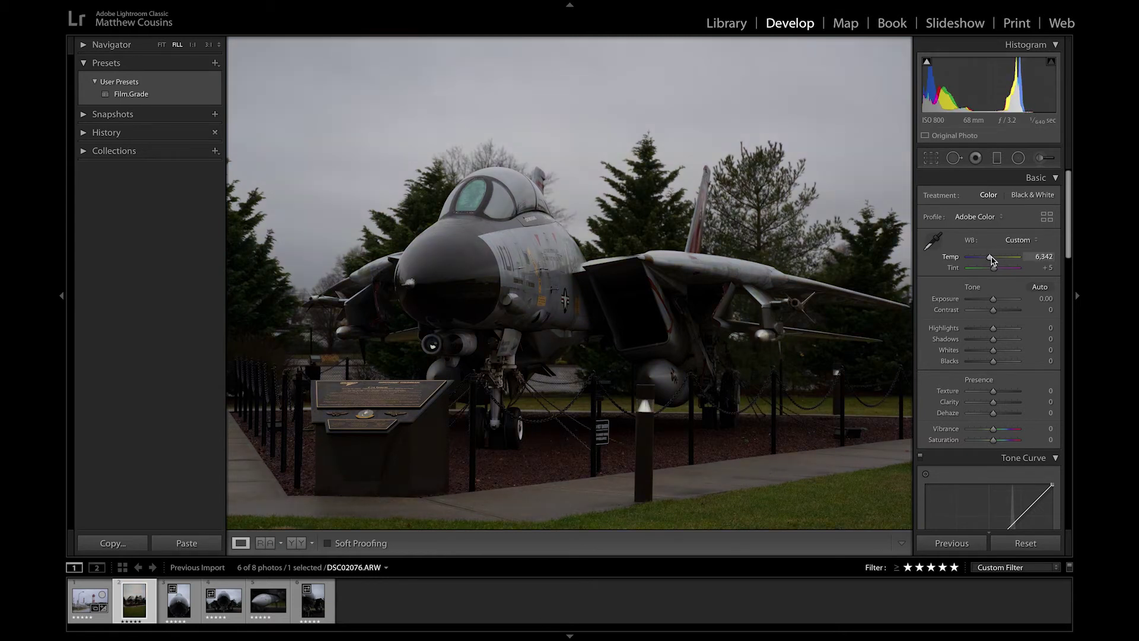
pyautogui.click(1042, 256)
pyautogui.write('5500')
pyautogui.press('Return')
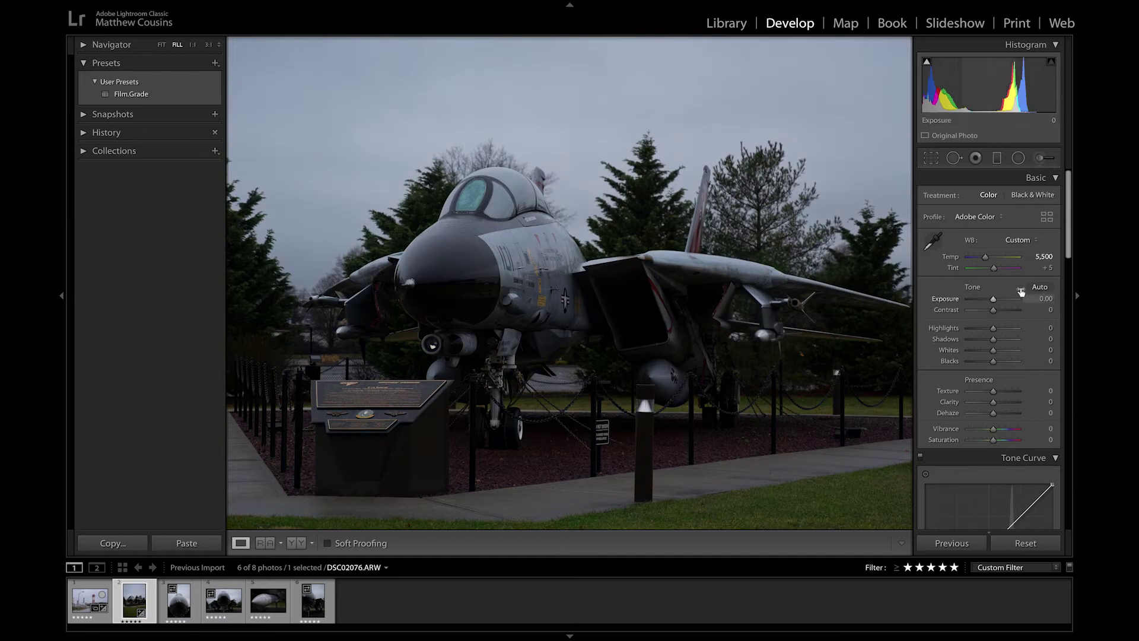
pyautogui.moveTo(994, 270); pyautogui.dragTo(995, 274)
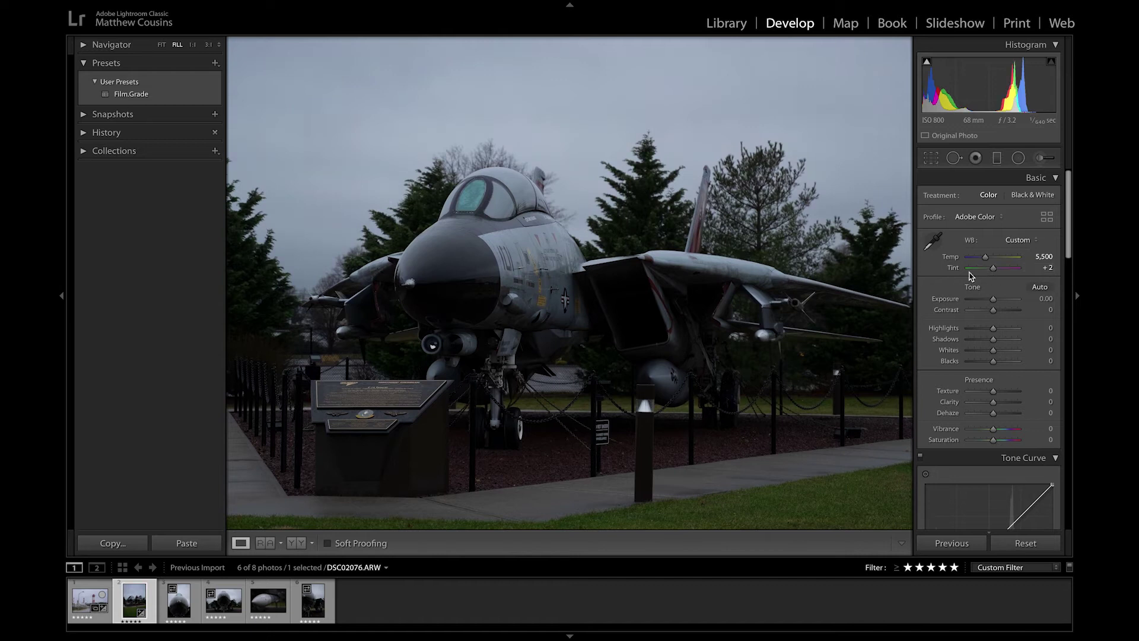
pyautogui.doubleClick(954, 268)
# Step: Set the jet photo's Exposure to +0.30, Contrast to +30 and Highlights to −35
pyautogui.moveTo(996, 303); pyautogui.dragTo(994, 305)
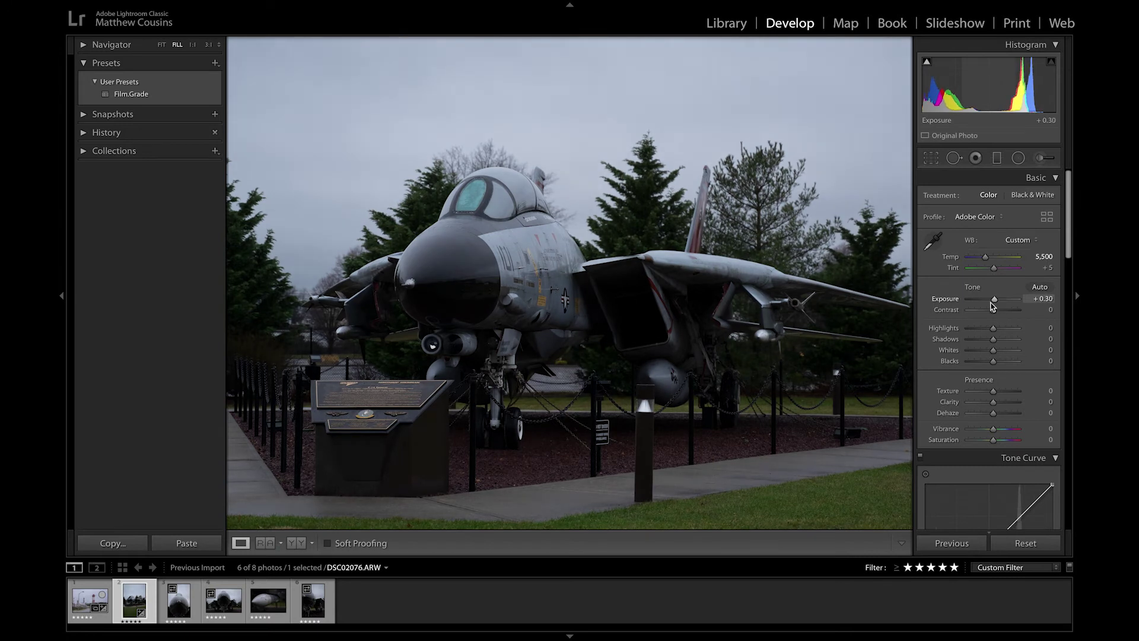
pyautogui.moveTo(995, 318); pyautogui.dragTo(1002, 319)
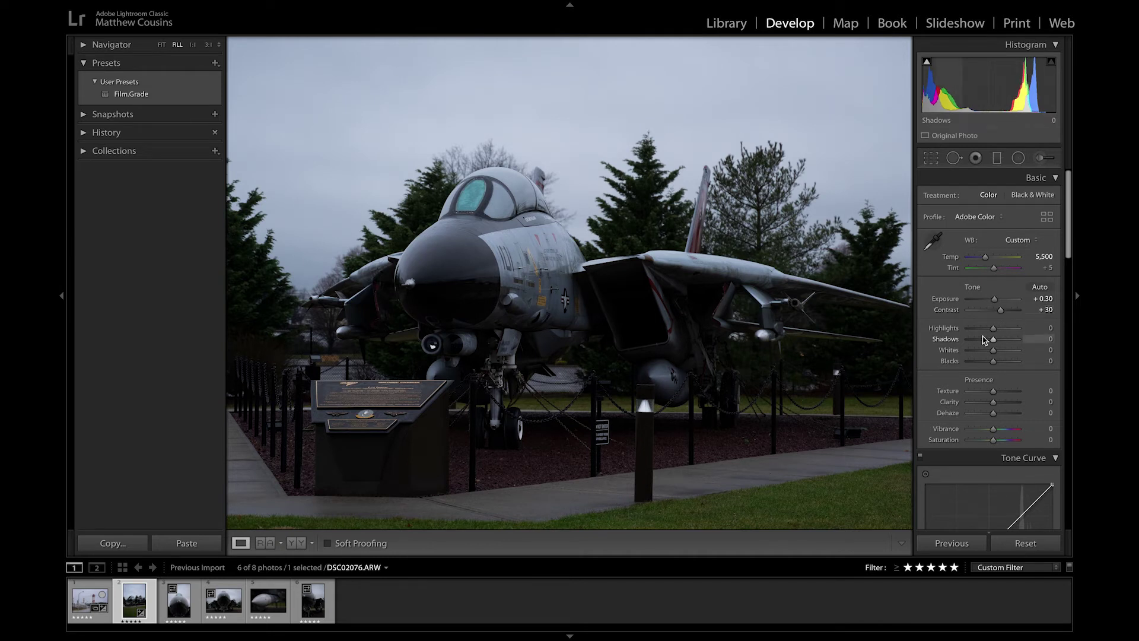
pyautogui.moveTo(995, 334); pyautogui.dragTo(986, 333)
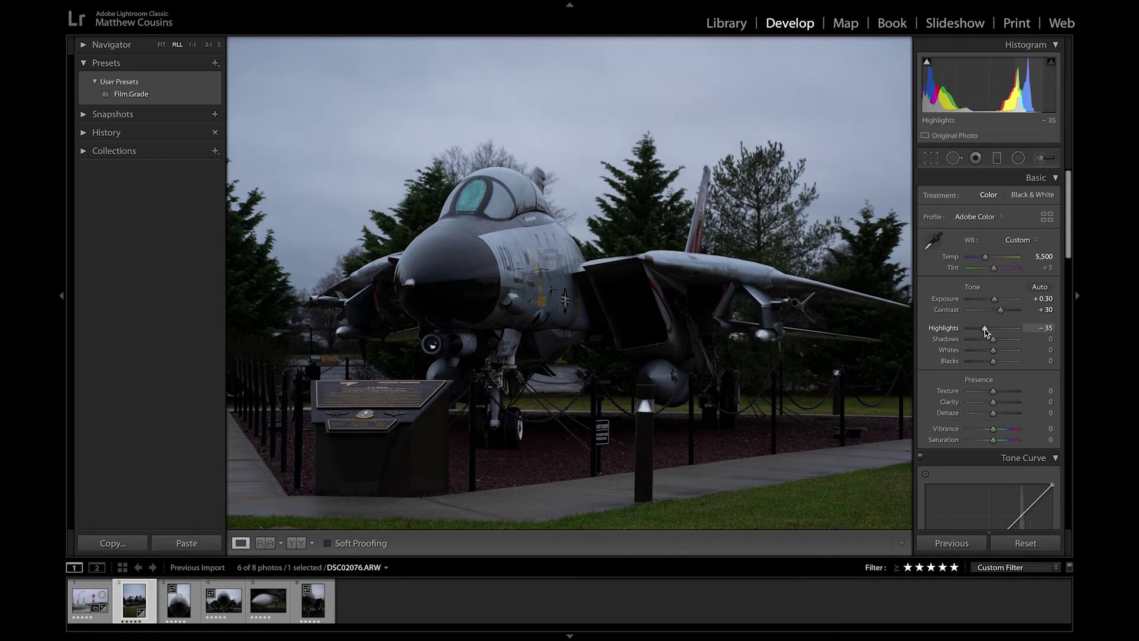
# Step: Set the jet photo's Shadows to +20, Whites to −50, Blacks to +10 and Clarity to −10
pyautogui.moveTo(996, 344); pyautogui.dragTo(1001, 346)
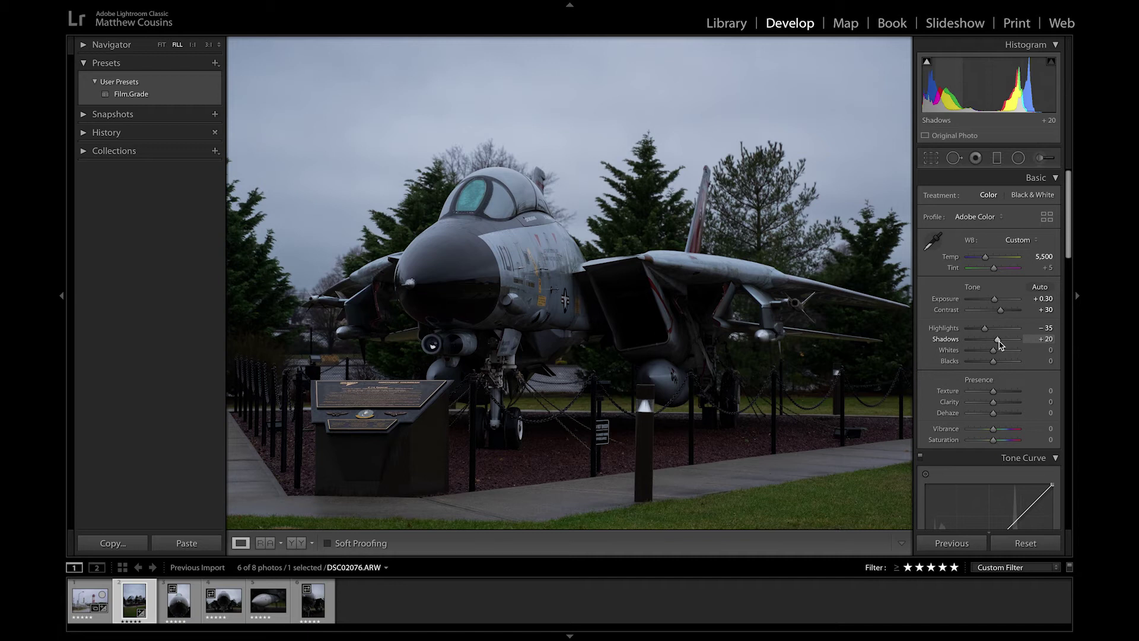
pyautogui.moveTo(993, 351); pyautogui.dragTo(981, 351)
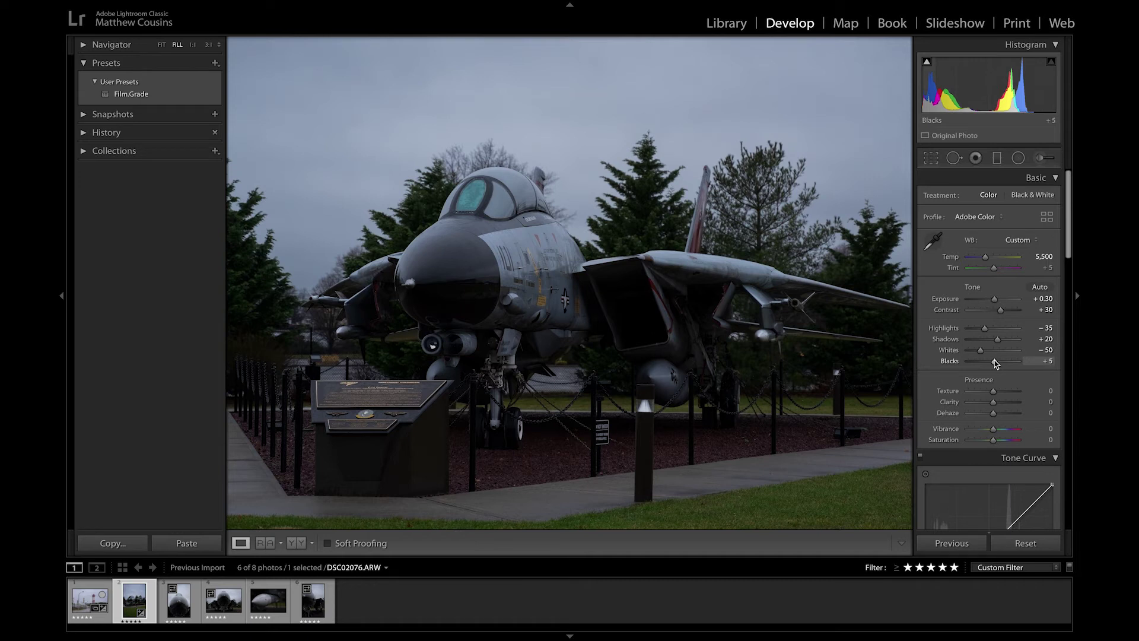
pyautogui.moveTo(995, 362); pyautogui.dragTo(997, 361)
pyautogui.scroll(-2, 998, 392)
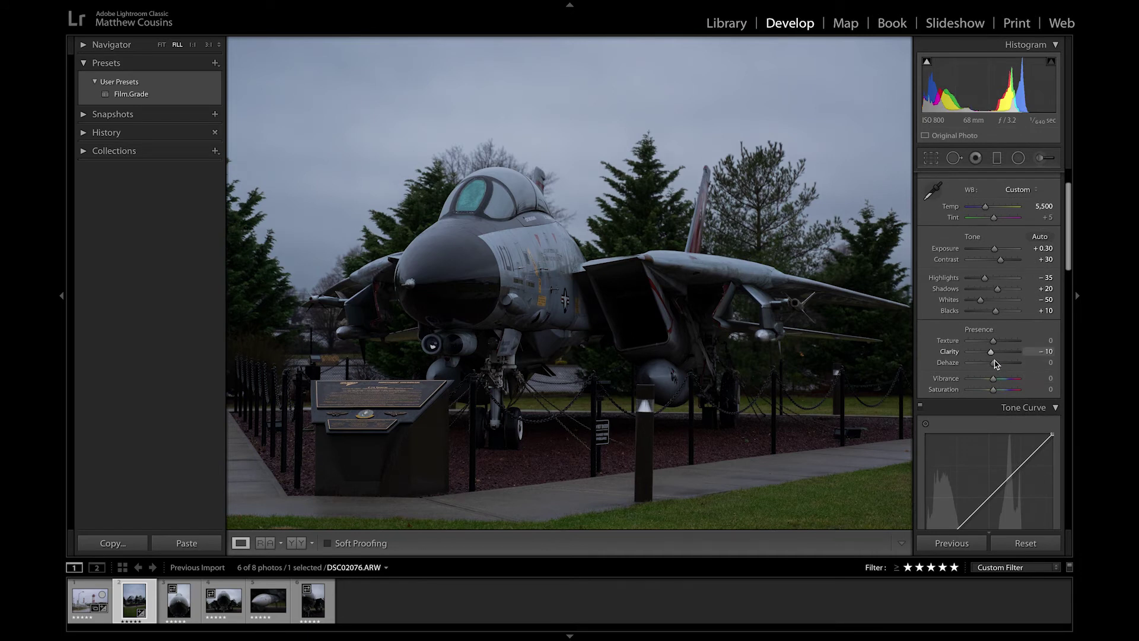
pyautogui.scroll(-5, 1002, 374)
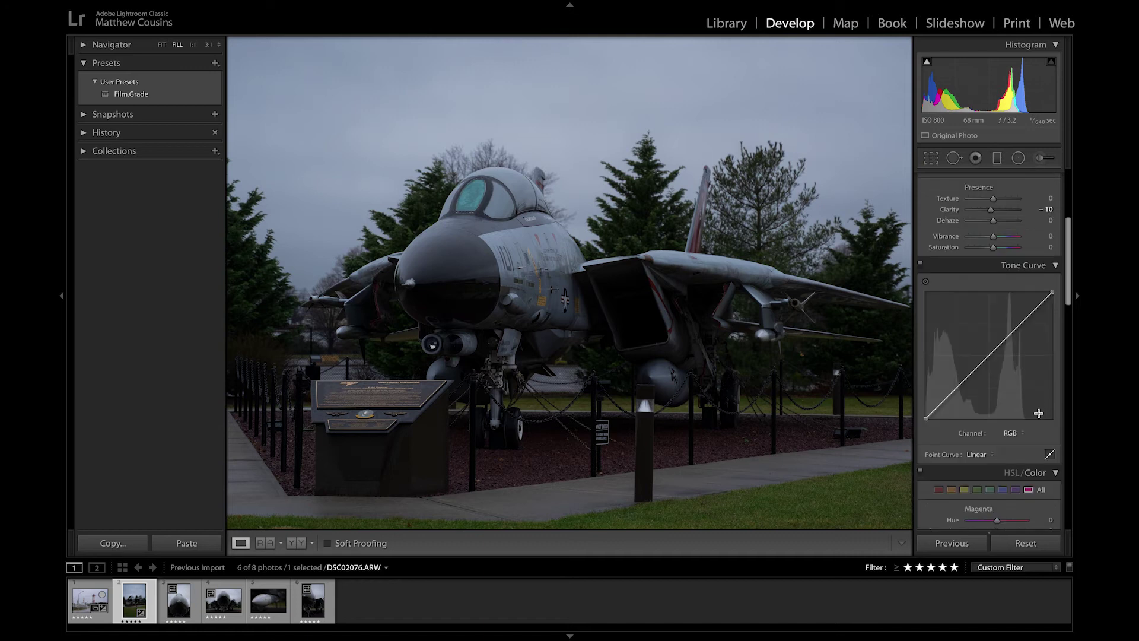
# Step: Add highlight, midtone and shadow points to the jet photo's RGB tone curve, lowering the highlights and lifting the shadows slightly
pyautogui.click(1021, 324)
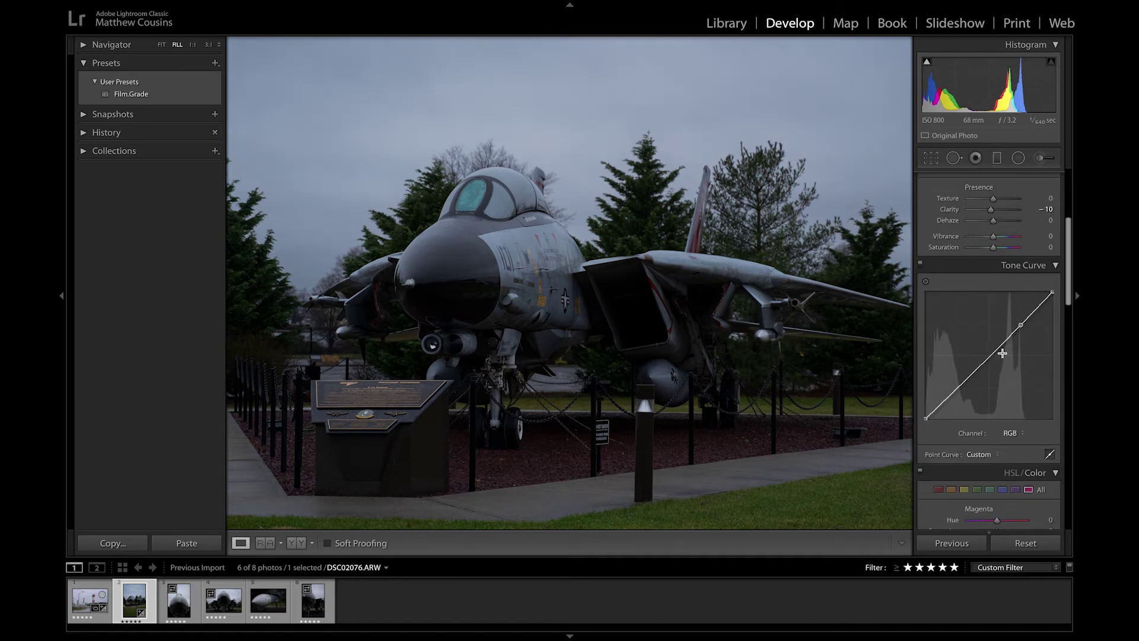
pyautogui.click(988, 358)
pyautogui.click(953, 391)
pyautogui.moveTo(1020, 328); pyautogui.dragTo(1022, 334)
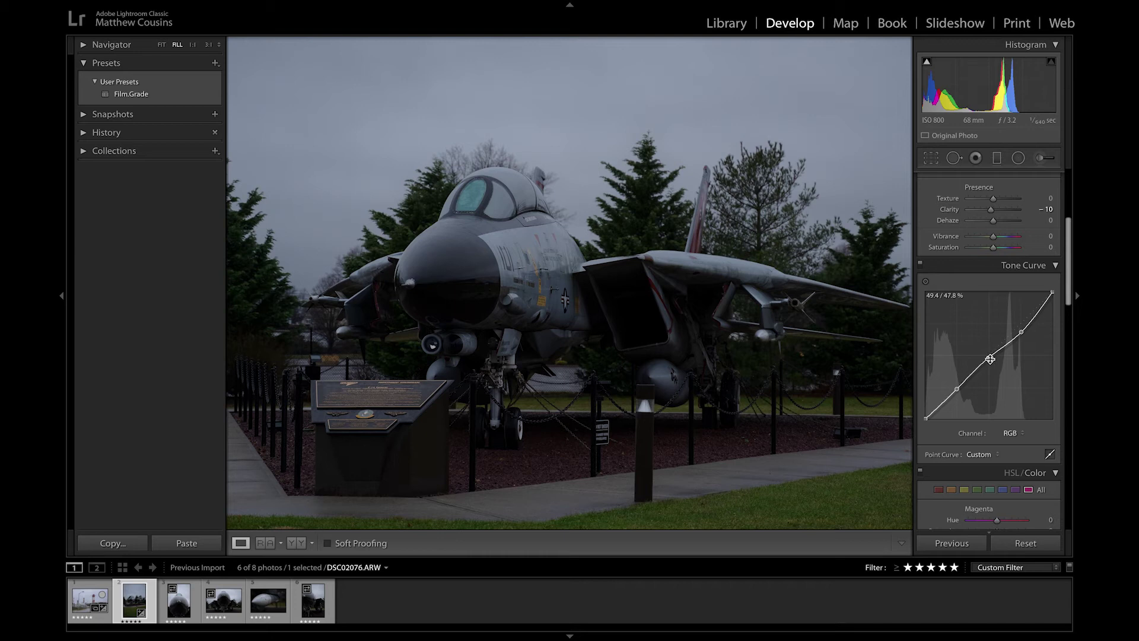
pyautogui.moveTo(990, 358); pyautogui.dragTo(953, 387)
# Step: Adjust the jet photo's reds, set Orange hue to −10 and Yellow hue to +30, and reduce Yellow saturation
pyautogui.scroll(-1, 1004, 397)
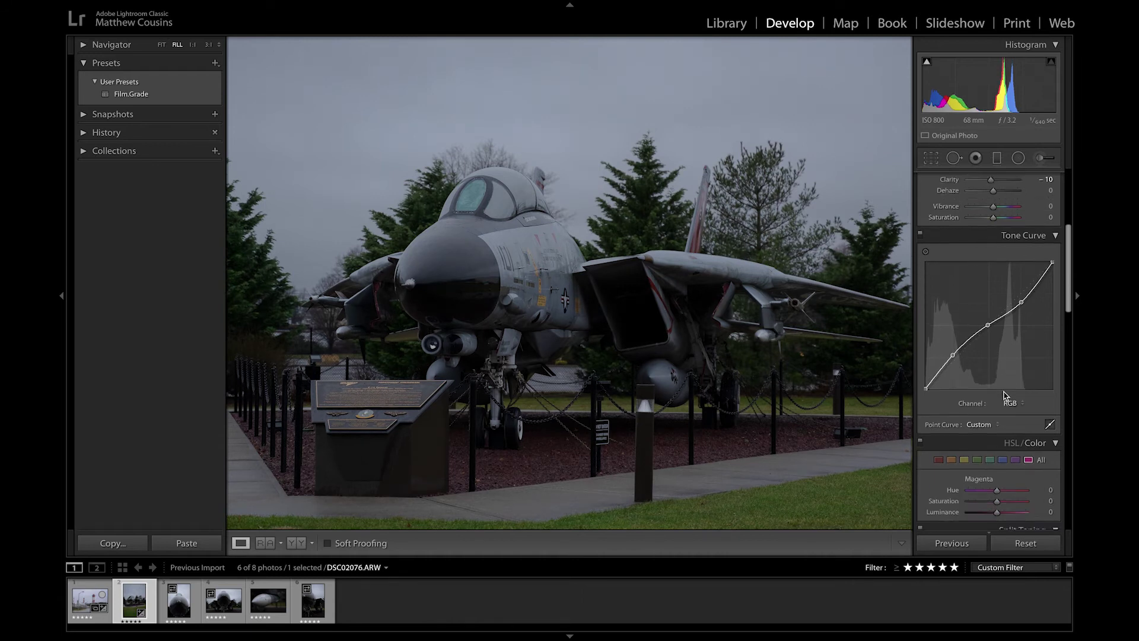
pyautogui.click(938, 460)
pyautogui.moveTo(997, 492)
pyautogui.mouseDown()
pyautogui.moveTo(1007, 493)
pyautogui.moveTo(965, 492)
pyautogui.moveTo(1006, 494)
pyautogui.moveTo(979, 501)
pyautogui.mouseUp()
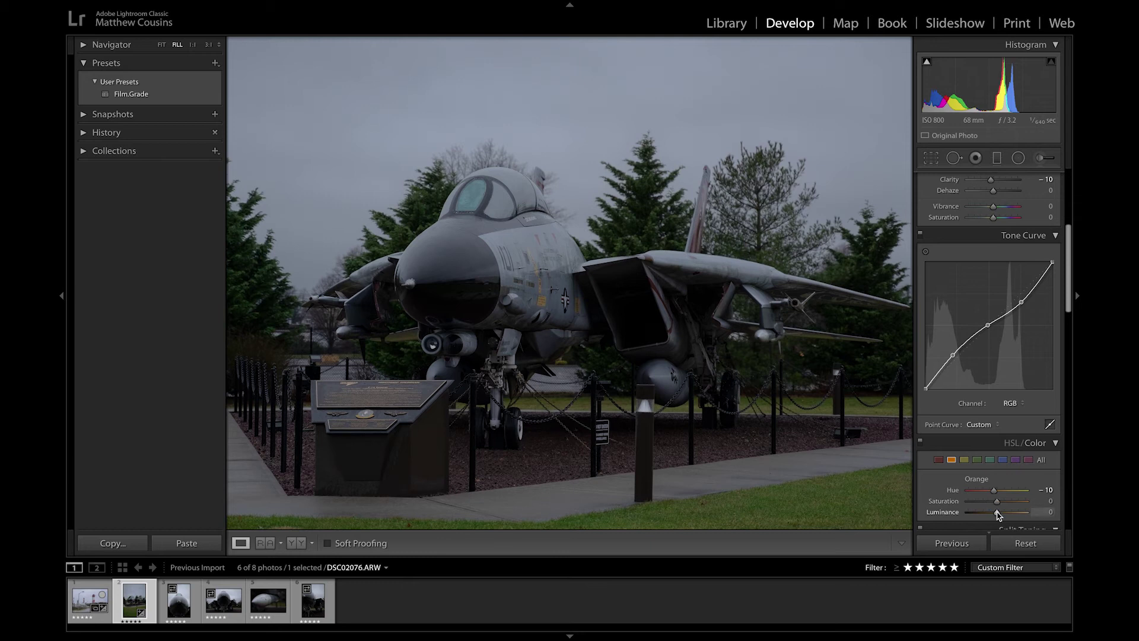
pyautogui.click(964, 459)
pyautogui.moveTo(997, 491); pyautogui.dragTo(999, 495)
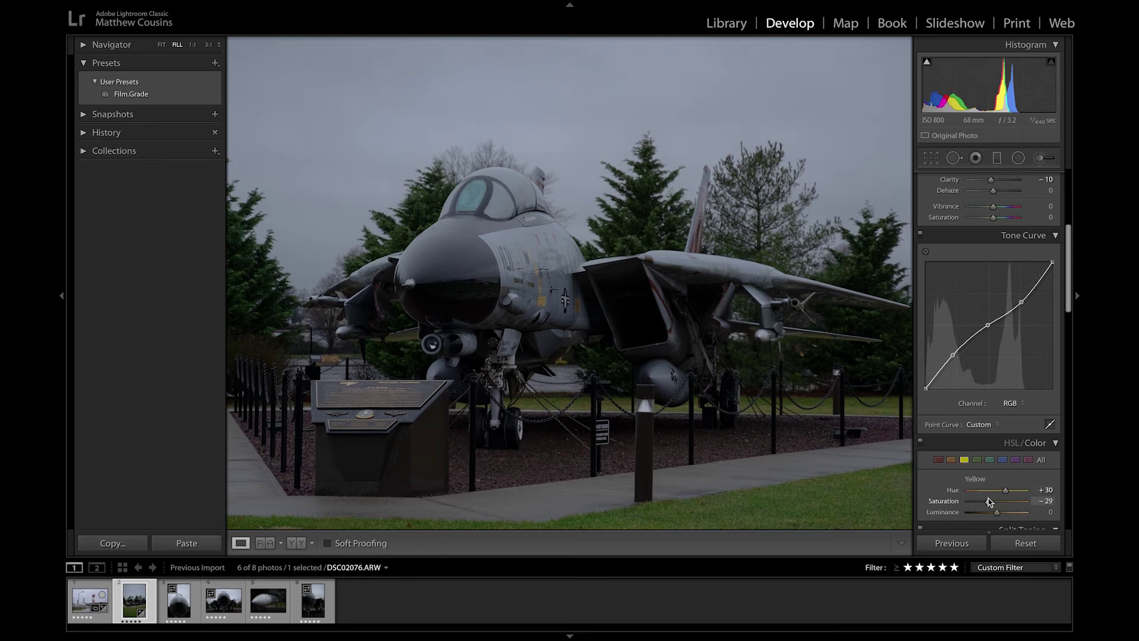
pyautogui.moveTo(1009, 502); pyautogui.dragTo(980, 502)
# Step: Set Green to hue −40 and saturation −70, Aqua to hue +40 and saturation −70, and adjust the Blue color range
pyautogui.click(977, 460)
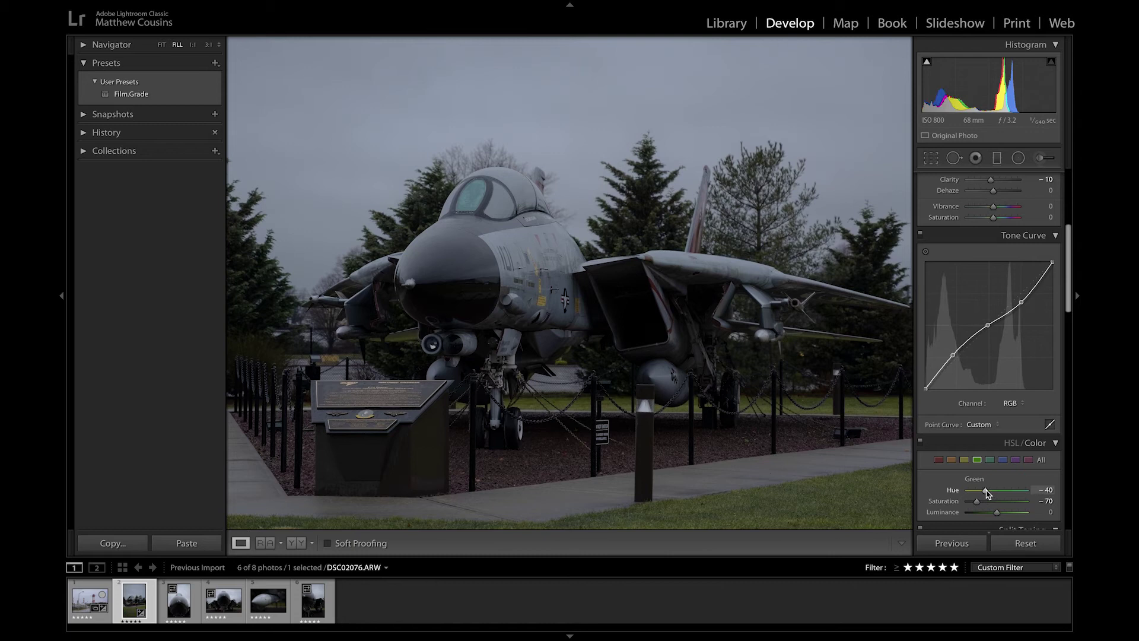
pyautogui.click(992, 460)
pyautogui.moveTo(1010, 494); pyautogui.dragTo(1008, 493)
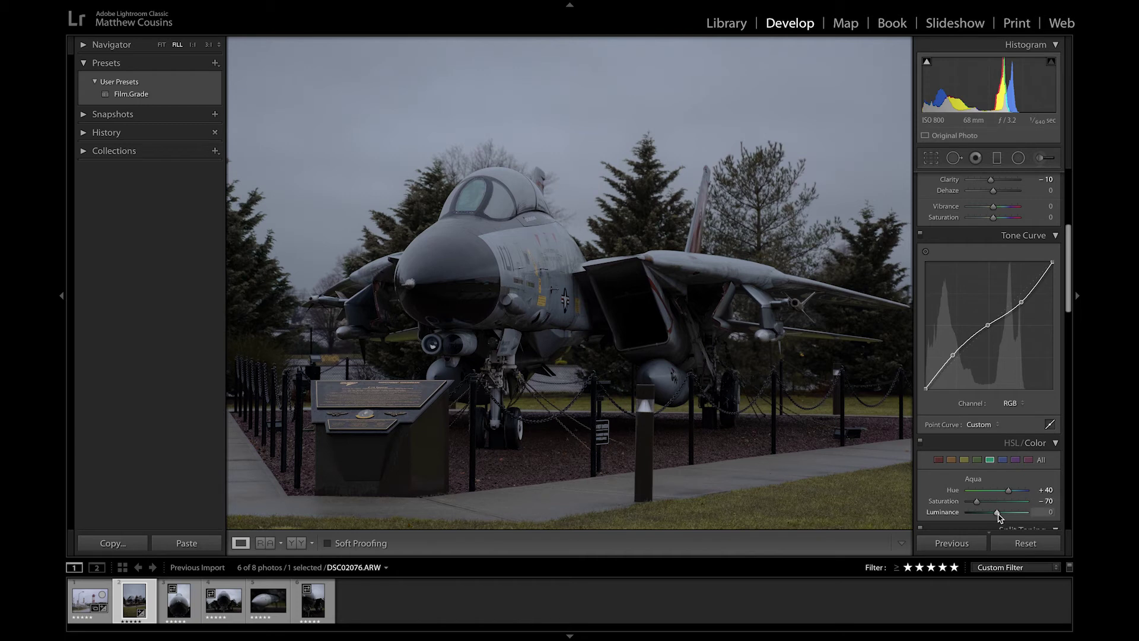
pyautogui.click(1002, 459)
pyautogui.moveTo(998, 491)
pyautogui.mouseDown()
pyautogui.moveTo(991, 502)
pyautogui.moveTo(1010, 513)
pyautogui.moveTo(986, 493)
pyautogui.mouseUp()
# Step: Lower Purple hue and raise its luminance, and set Magenta to hue +10, saturation −40 and luminance +30
pyautogui.click(1015, 460)
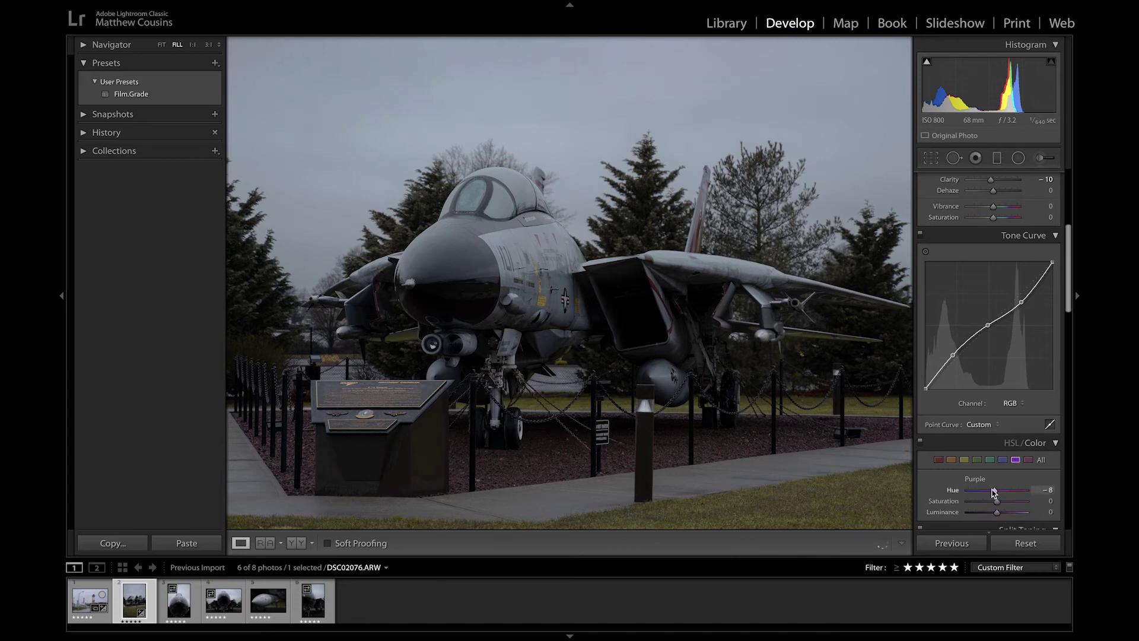
pyautogui.moveTo(996, 512); pyautogui.dragTo(1008, 514)
pyautogui.click(1028, 460)
pyautogui.moveTo(997, 502)
pyautogui.mouseDown()
pyautogui.moveTo(985, 502)
pyautogui.moveTo(1007, 517)
pyautogui.mouseUp()
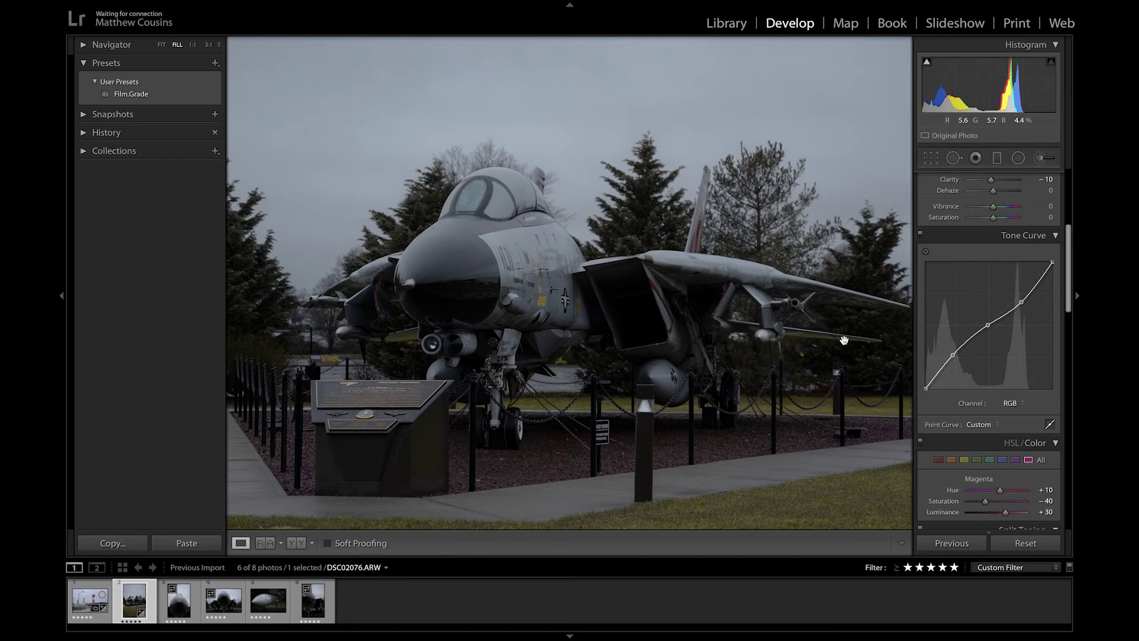
# Step: Set the jet photo's sharpening amount to 0
pyautogui.scroll(-10, 964, 462)
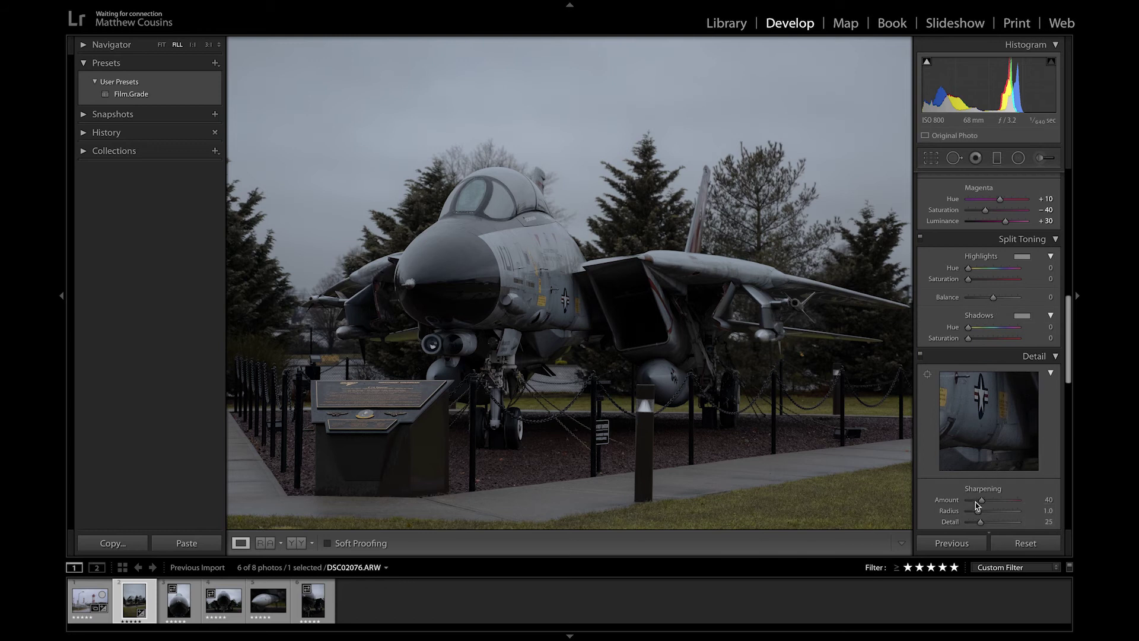
pyautogui.scroll(-2, 985, 498)
pyautogui.moveTo(982, 447); pyautogui.dragTo(967, 445)
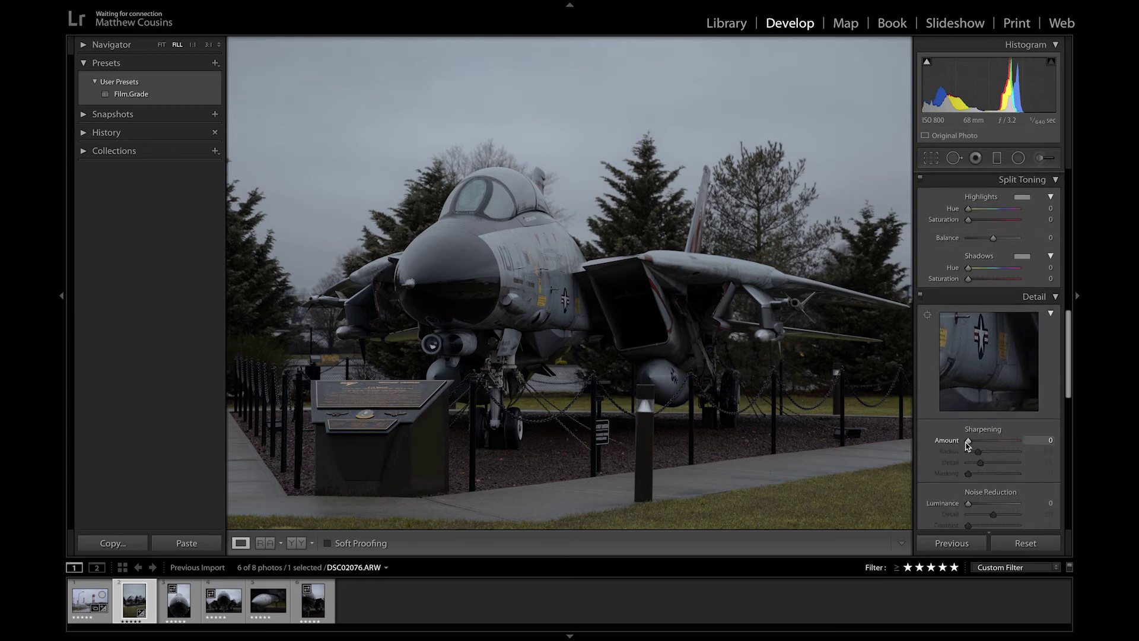
# Step: Enable lens profile corrections for the jet photo and straighten it with the Level Upright mode
pyautogui.scroll(-3, 985, 463)
pyautogui.scroll(-1, 994, 472)
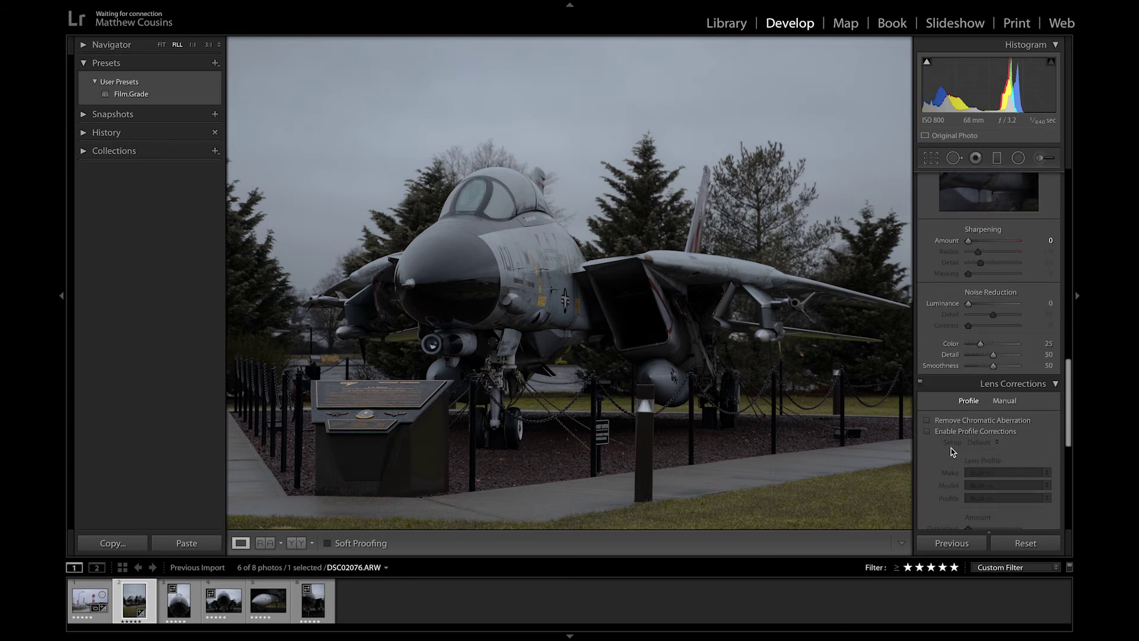
pyautogui.click(928, 431)
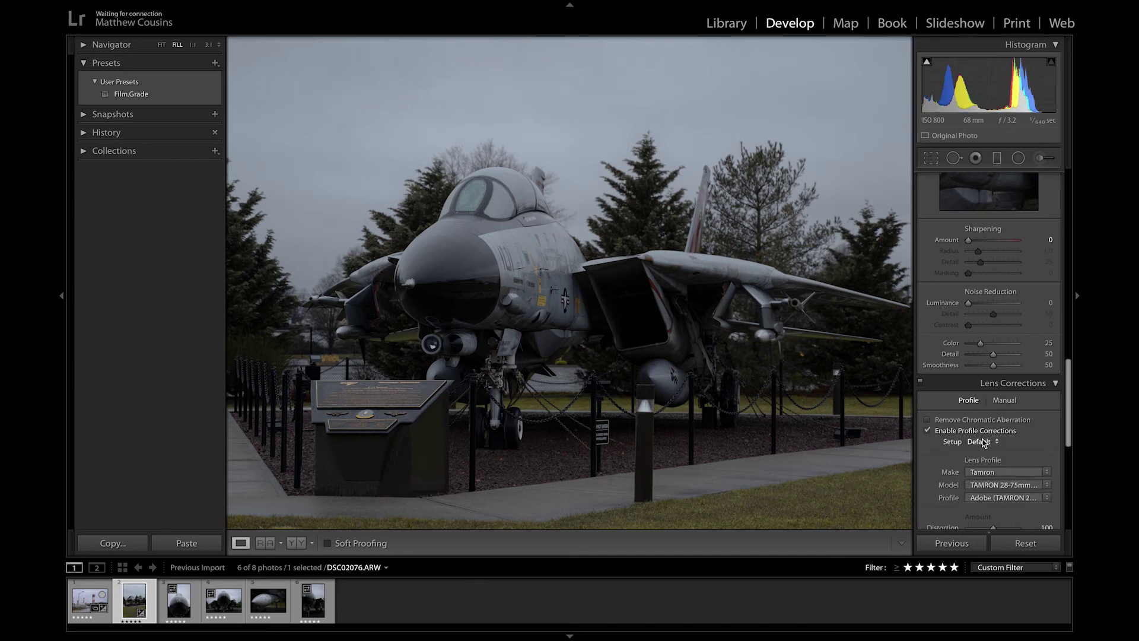
pyautogui.scroll(-2, 983, 444)
pyautogui.scroll(-5, 982, 442)
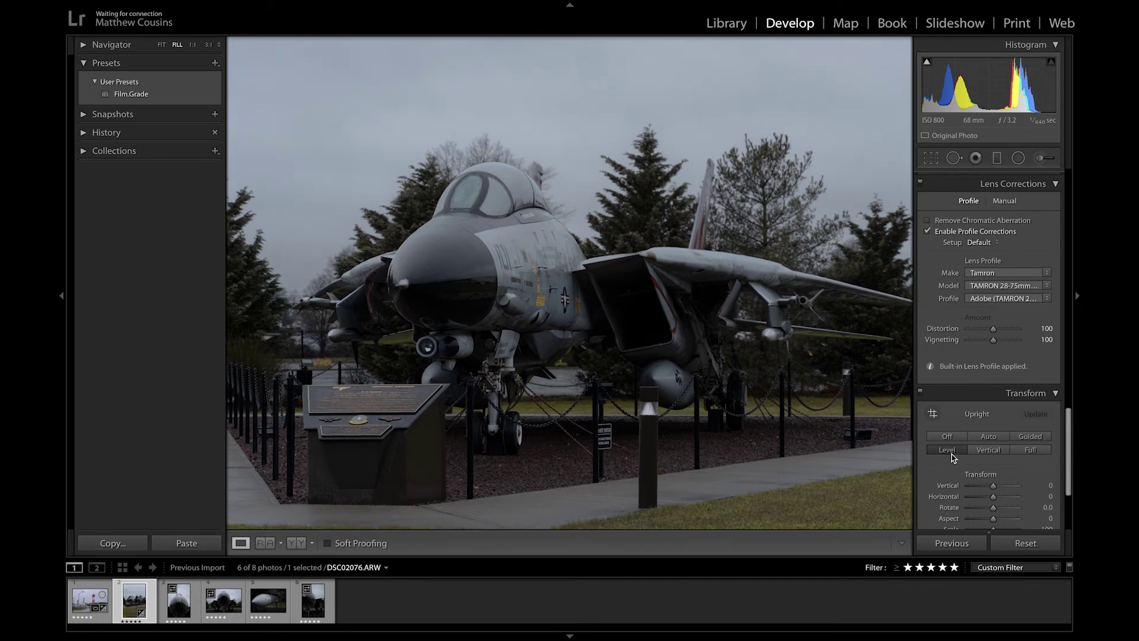
pyautogui.moveTo(988, 487); pyautogui.dragTo(991, 486)
pyautogui.scroll(-3, 949, 386)
pyautogui.scroll(-1, 956, 389)
pyautogui.moveTo(976, 394); pyautogui.dragTo(974, 400)
pyautogui.scroll(5, 951, 444)
pyautogui.scroll(6, 950, 444)
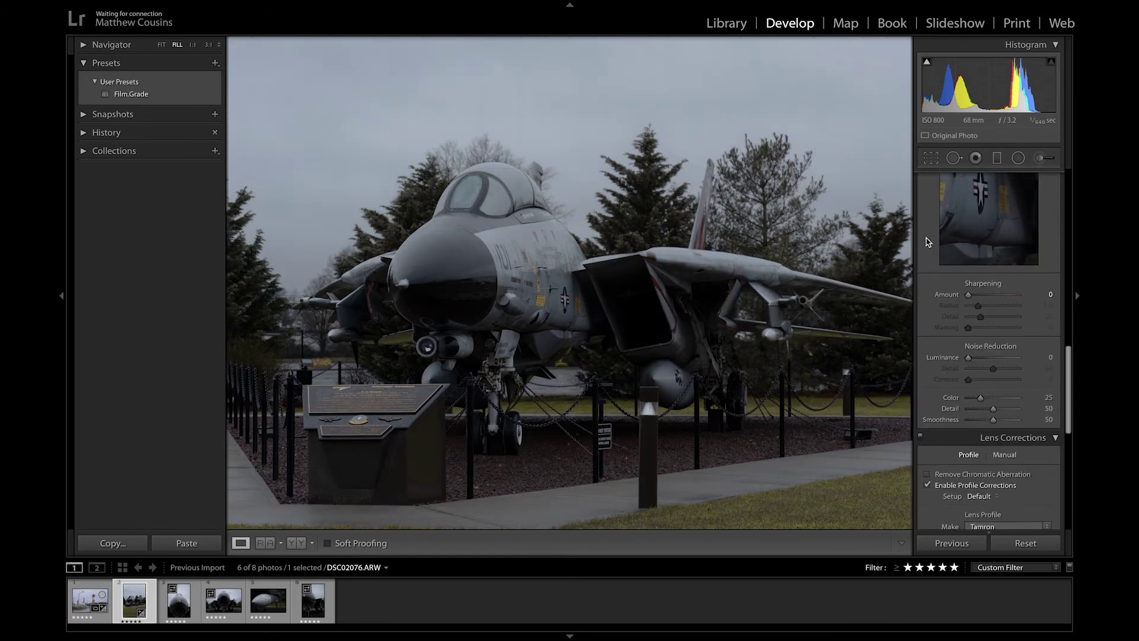
pyautogui.scroll(3, 984, 196)
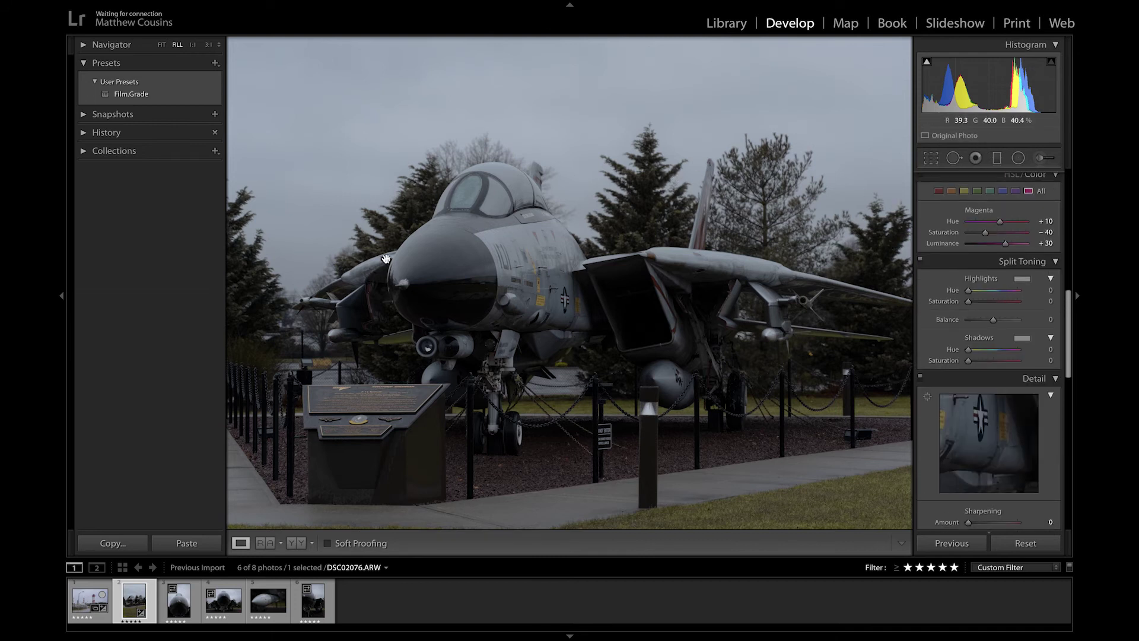
# Step: Save the jet photo's current settings as a new develop preset named F14 Tomcat in the User Presets group
pyautogui.moveTo(319, 3)
pyautogui.click(236, 6)
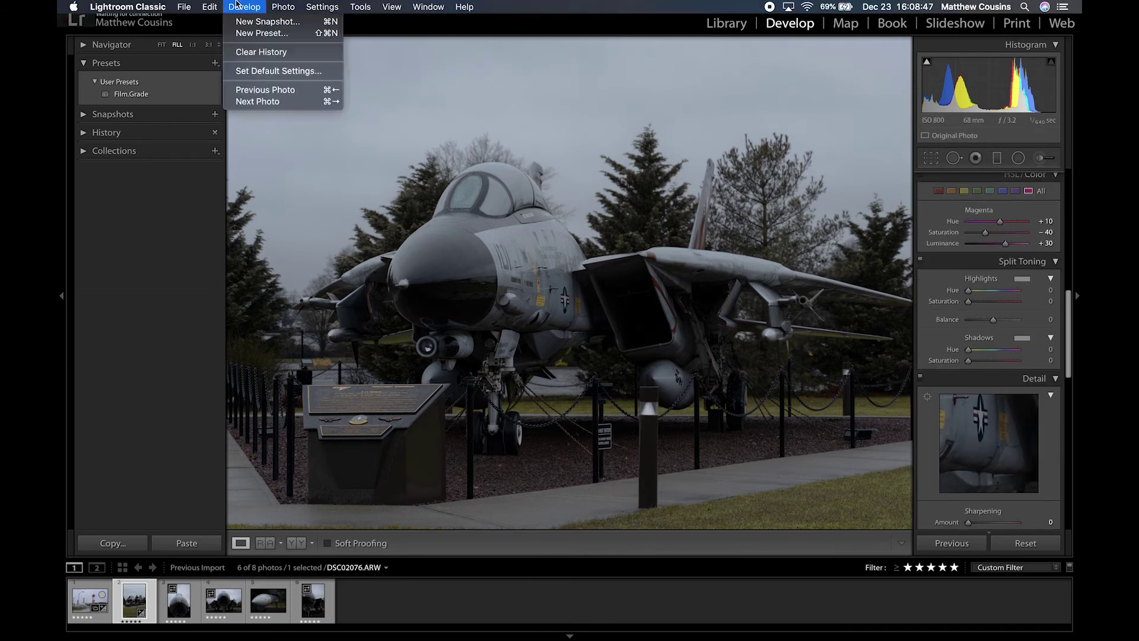
pyautogui.click(243, 33)
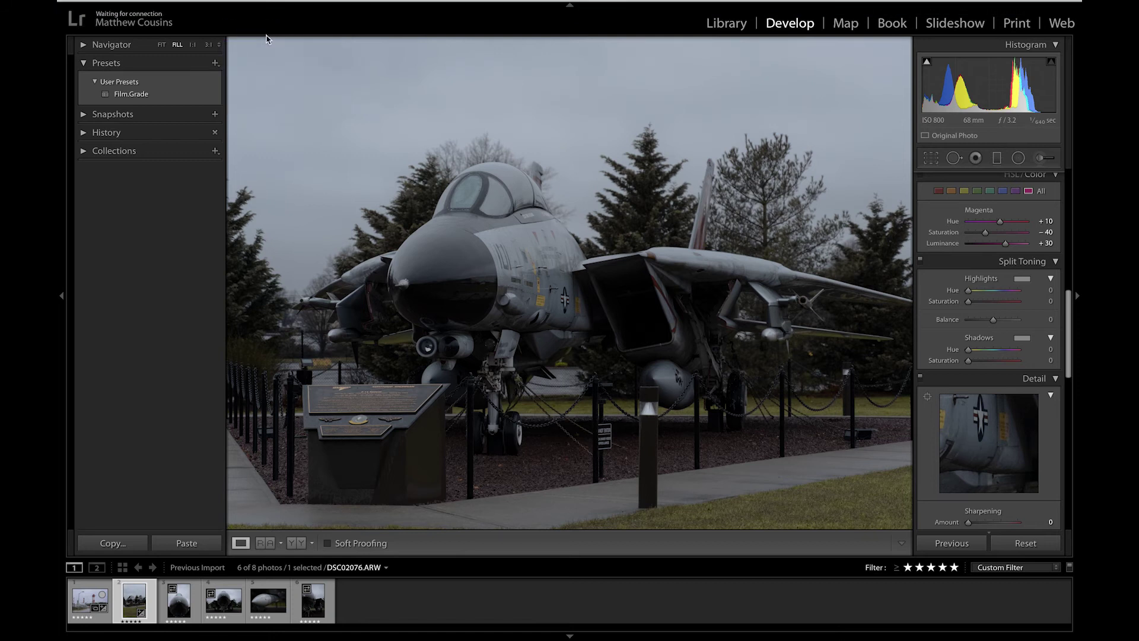
pyautogui.press('BackSpace')
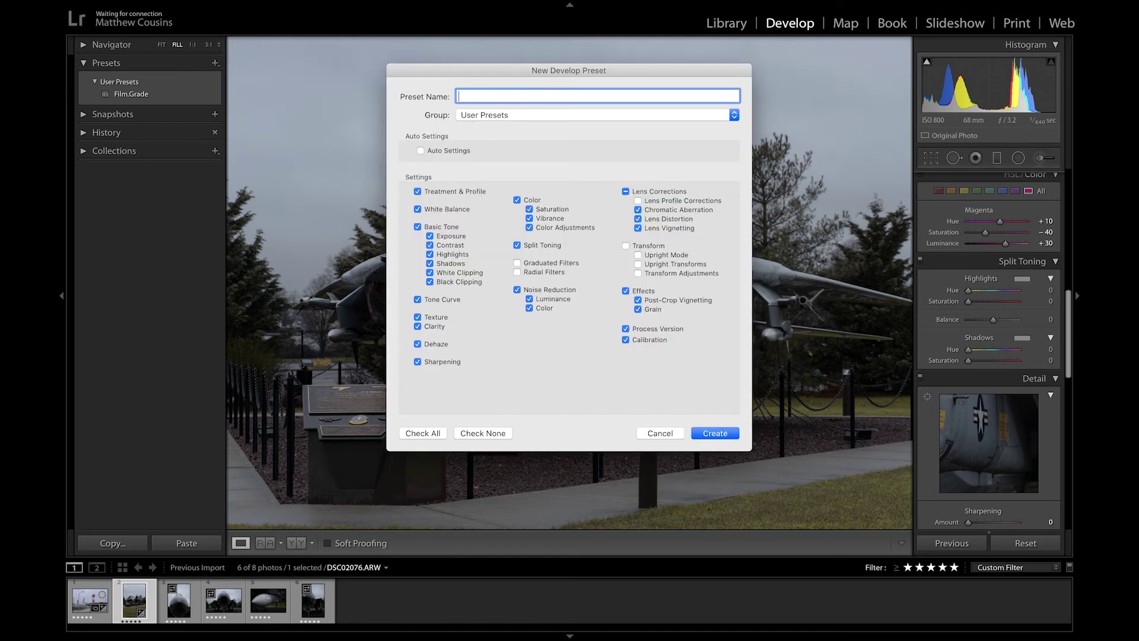
pyautogui.write('F14 Tomcat')
pyautogui.click(712, 434)
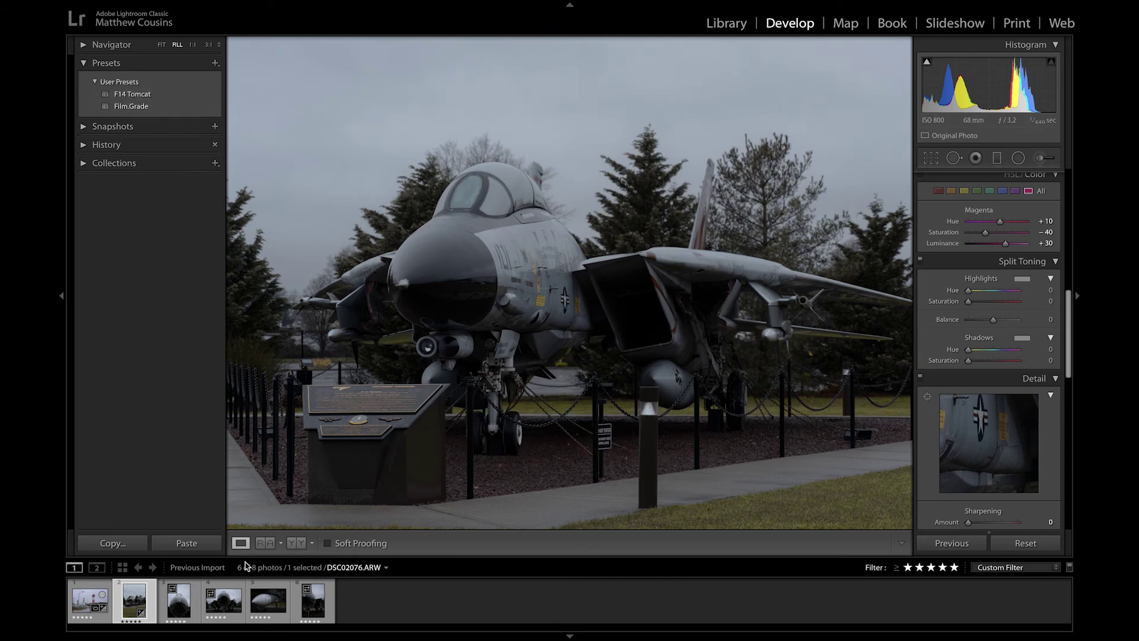
# Step: Compare the ungraded nose photo DSC02078.ARW with the graded jet photo DSC02076.ARW in the Fit view
pyautogui.click(179, 603)
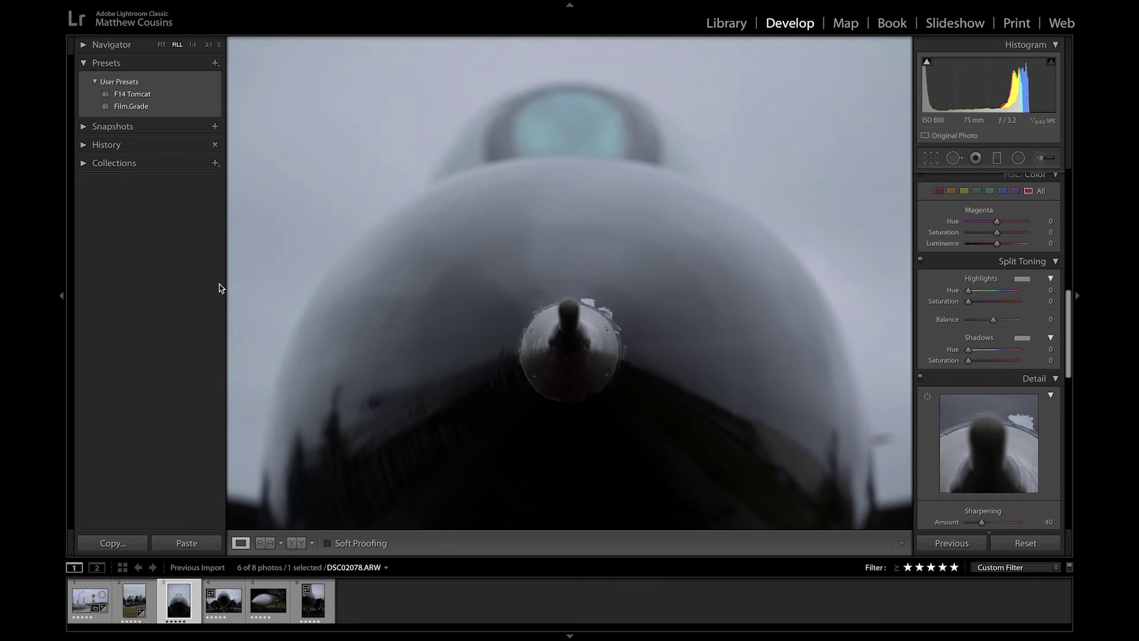
pyautogui.click(162, 44)
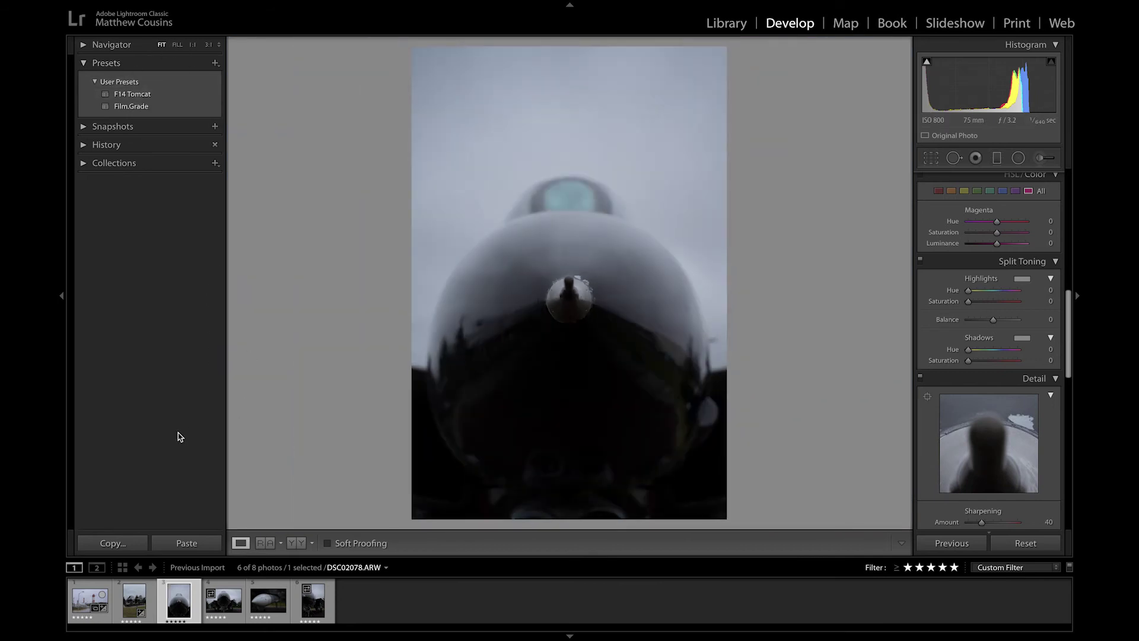
pyautogui.click(129, 608)
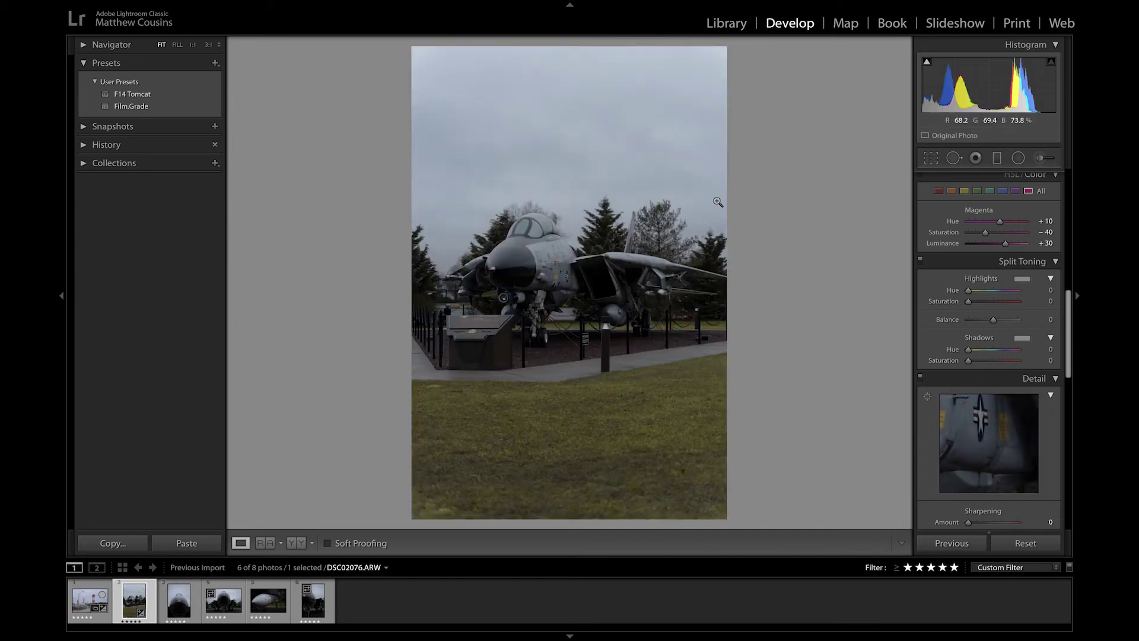
pyautogui.click(451, 416)
pyautogui.click(654, 415)
# Step: Apply the F14 Tomcat preset to the nose photo DSC02078.ARW and set its Exposure to +0.60
pyautogui.press('Right')
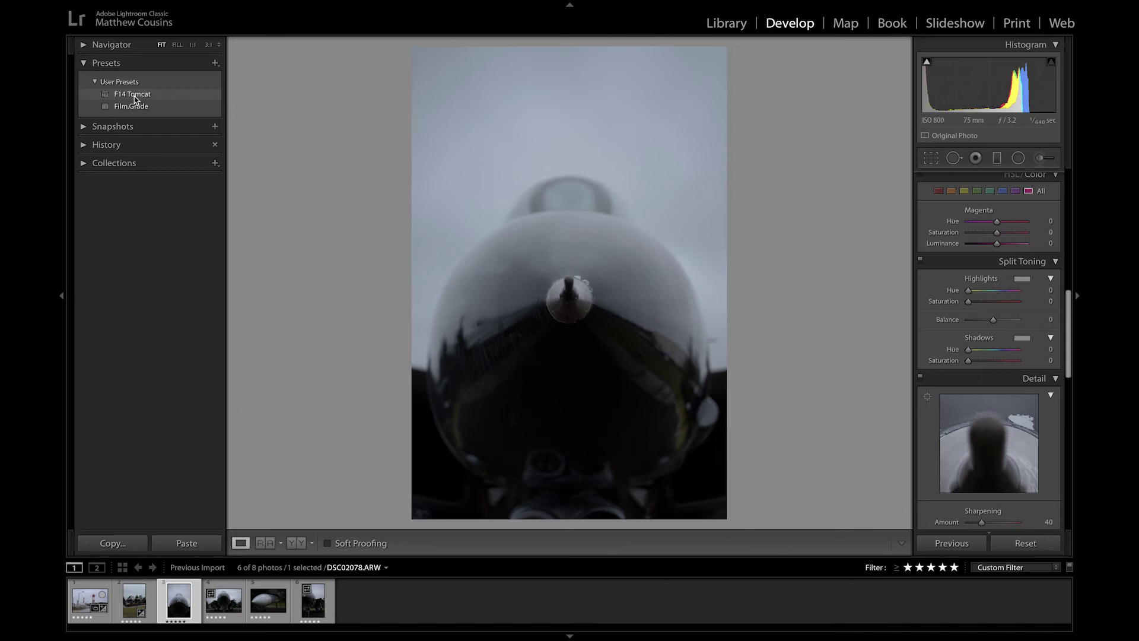
pyautogui.click(134, 96)
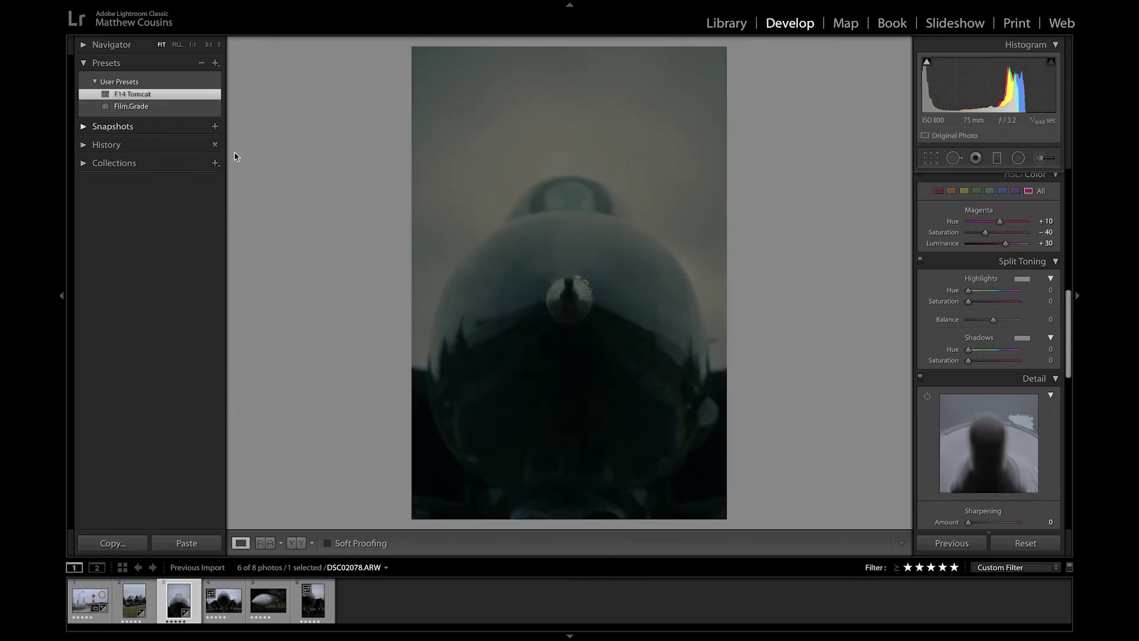
pyautogui.scroll(5, 968, 327)
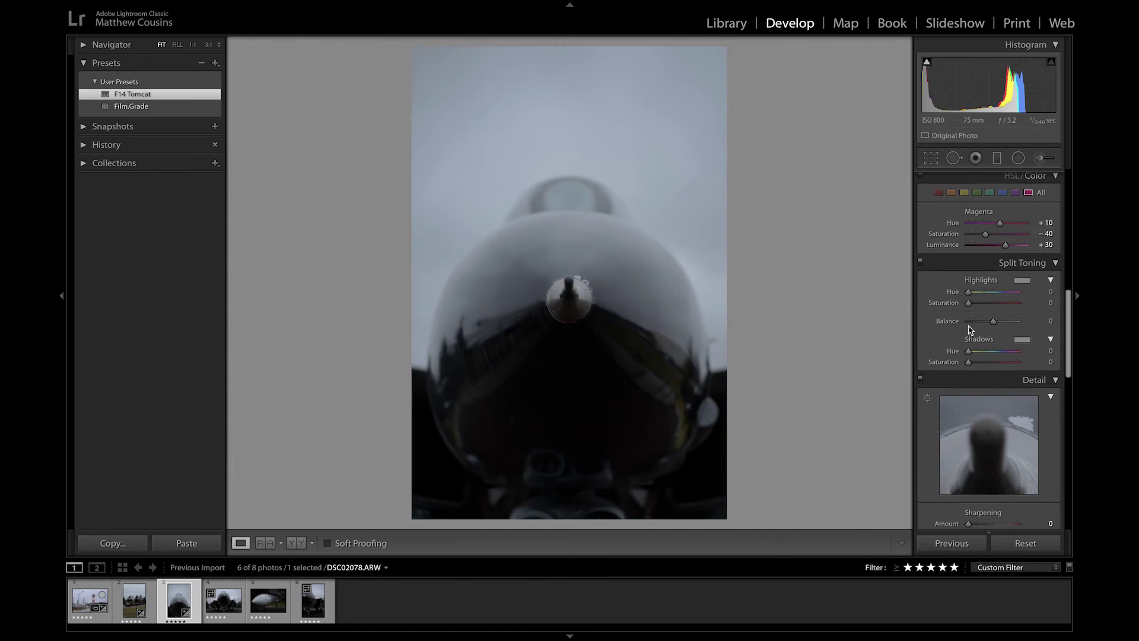
pyautogui.scroll(4, 968, 326)
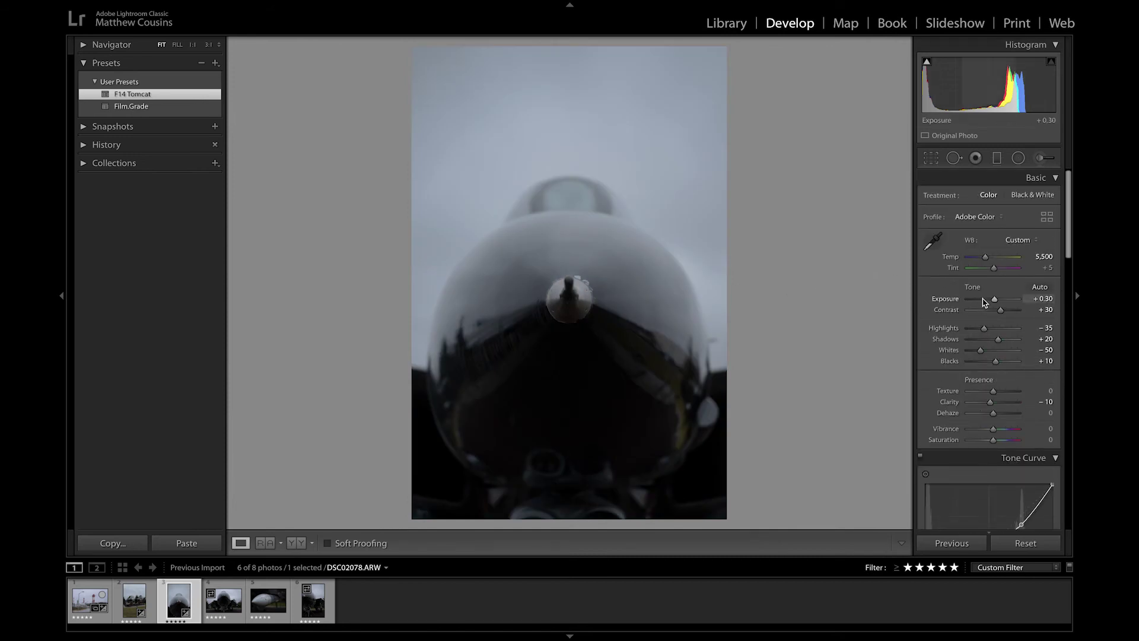
pyautogui.moveTo(995, 301); pyautogui.dragTo(995, 301)
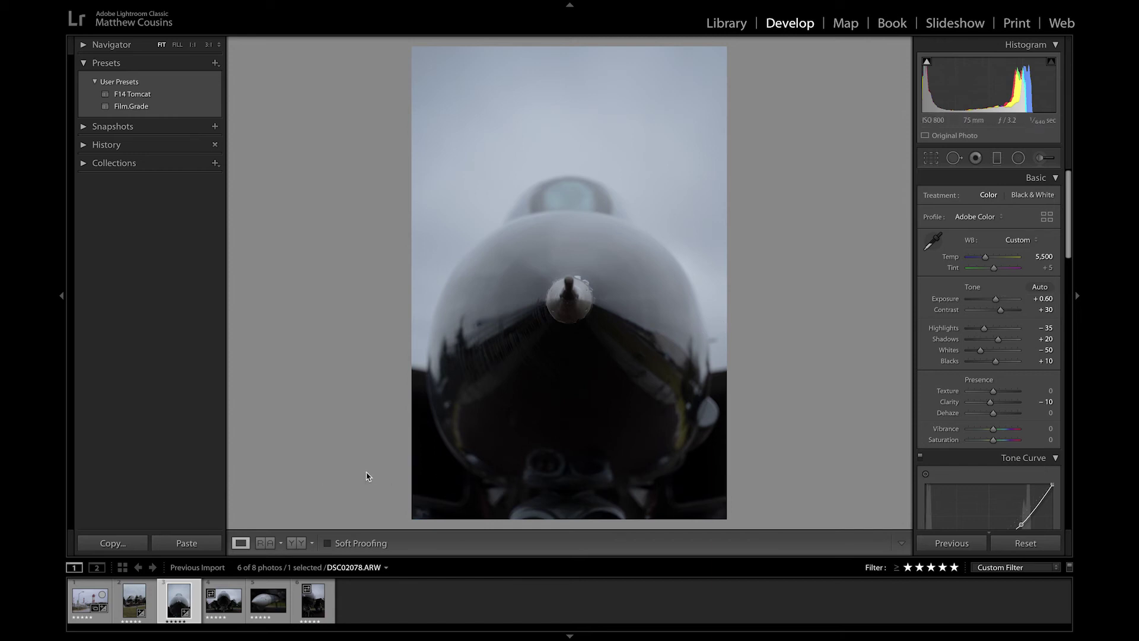
# Step: Apply the F14 Tomcat preset to the front-view photo DSC02079.ARW and set its Exposure to +1.25
pyautogui.click(224, 601)
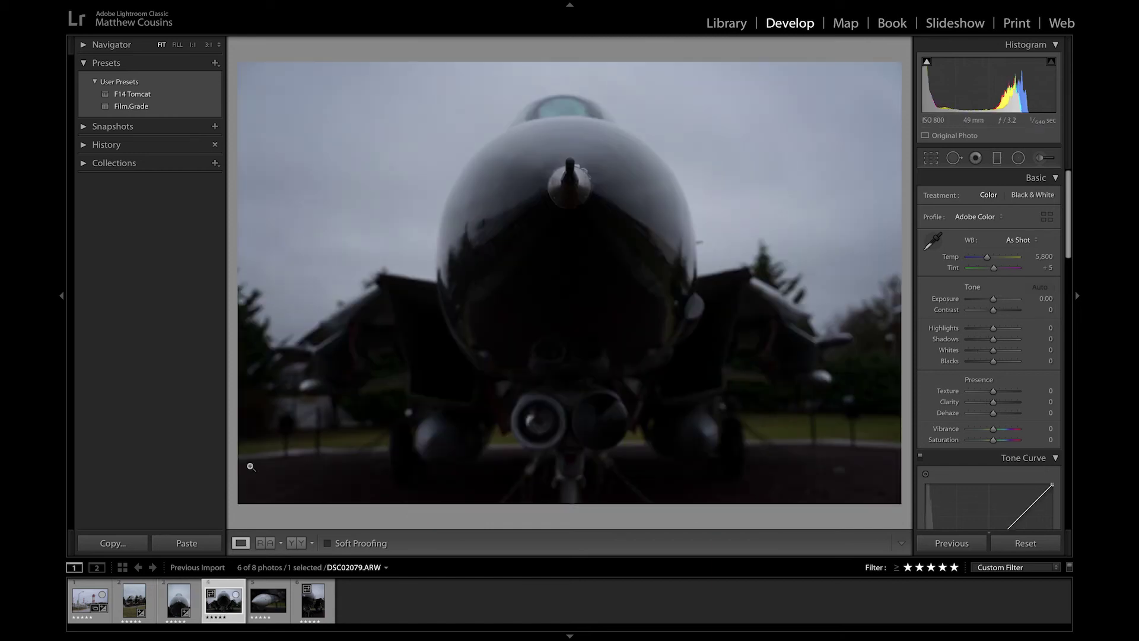
pyautogui.click(128, 95)
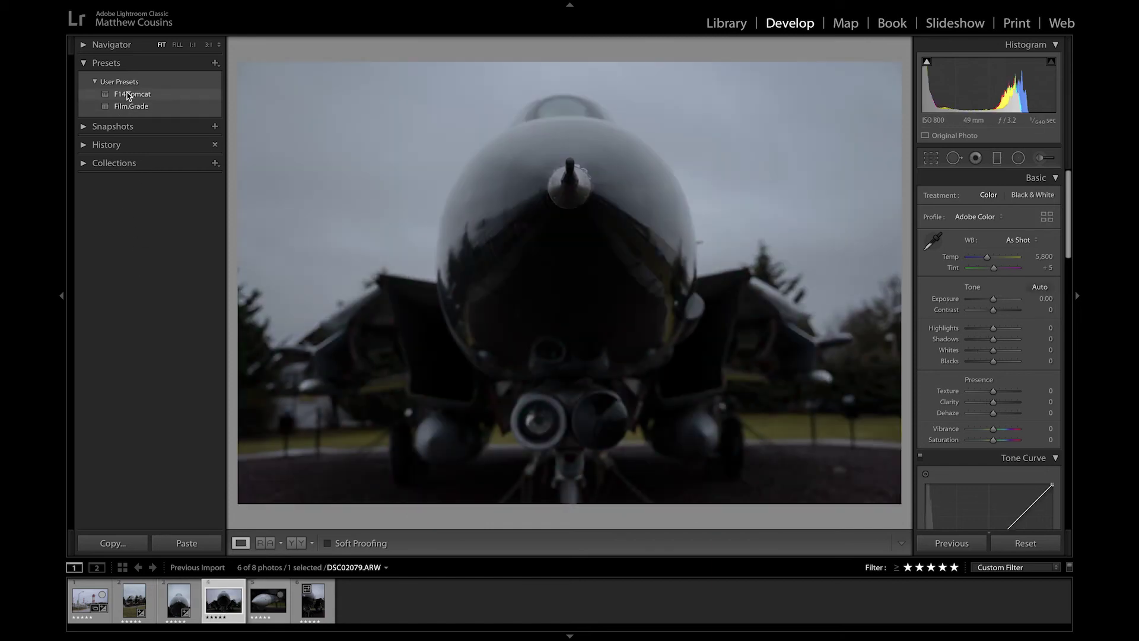
pyautogui.click(128, 95)
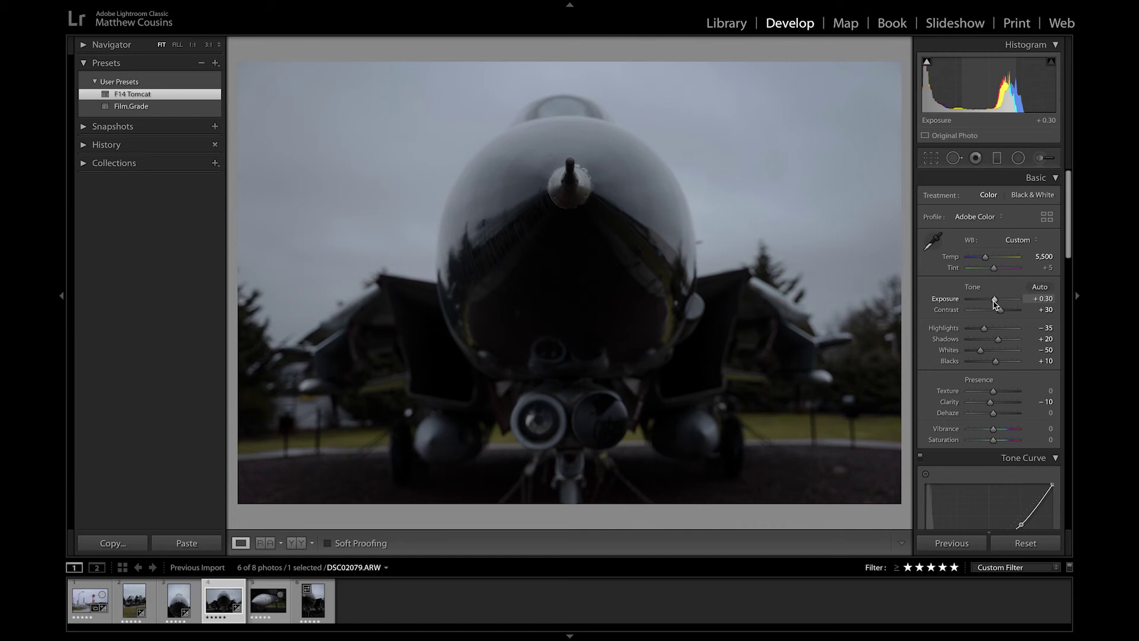
pyautogui.scroll(1, 996, 304)
pyautogui.moveTo(996, 304); pyautogui.dragTo(1000, 303)
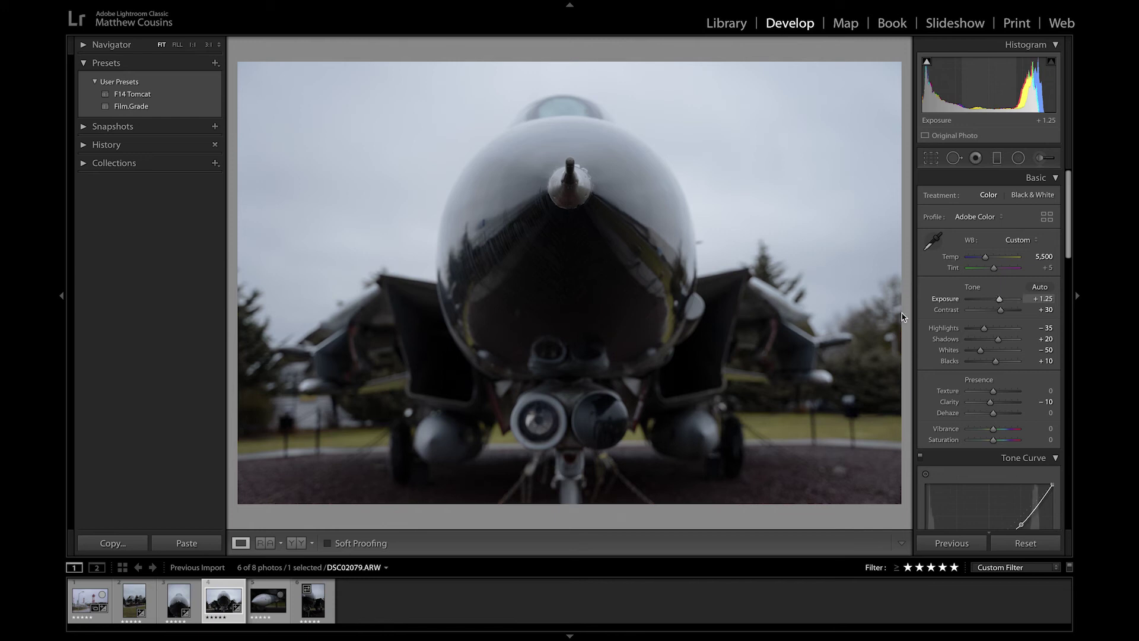
# Step: Apply the F14 Tomcat preset to photo DSC02081.ARW and set its Exposure to +0.95
pyautogui.click(268, 601)
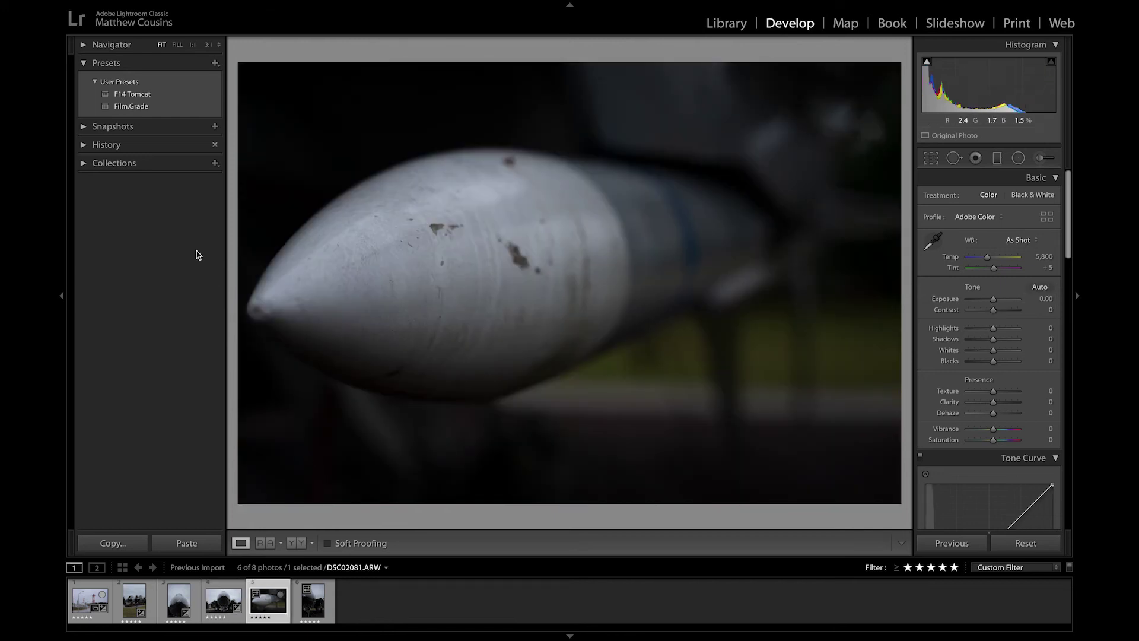
pyautogui.click(144, 97)
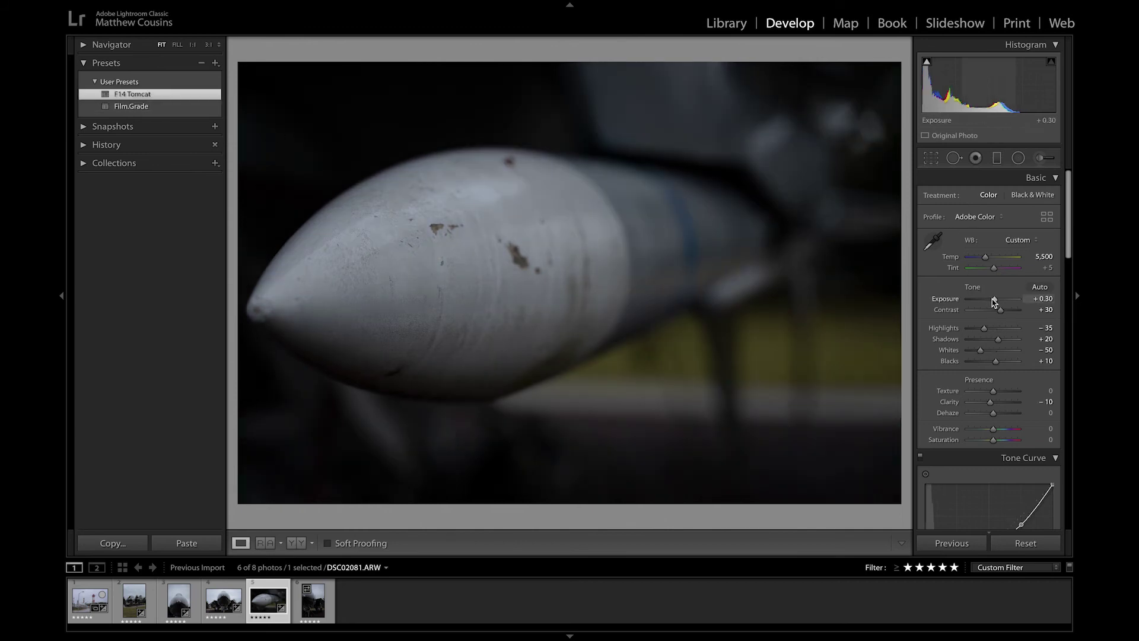
pyautogui.moveTo(996, 303); pyautogui.dragTo(999, 302)
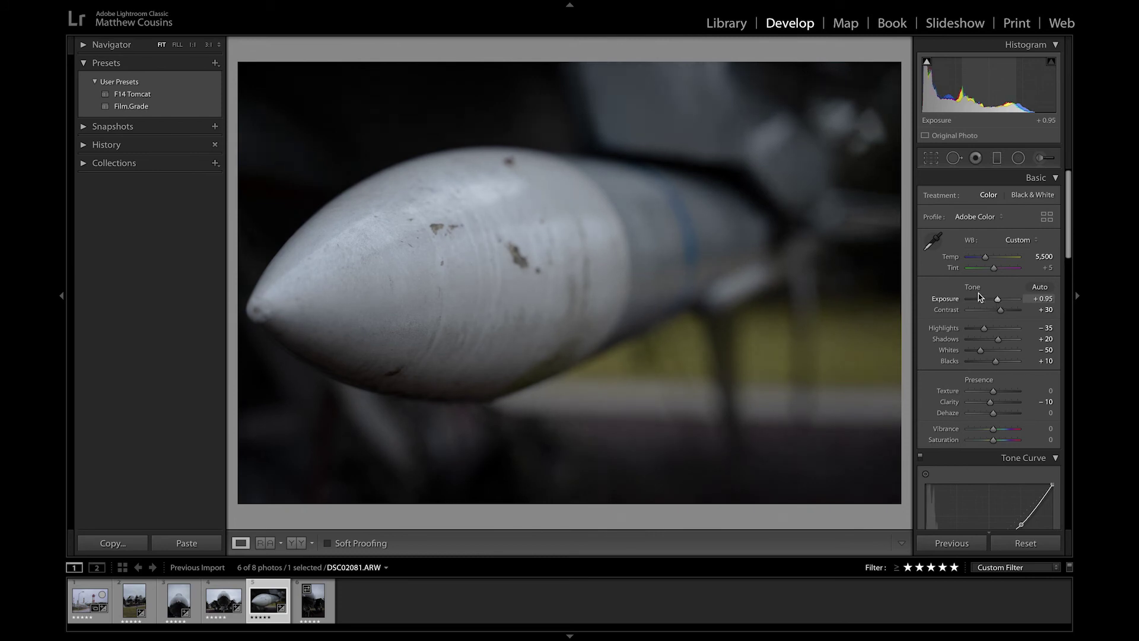
pyautogui.click(329, 293)
pyautogui.moveTo(330, 295); pyautogui.dragTo(563, 256)
pyautogui.click(563, 256)
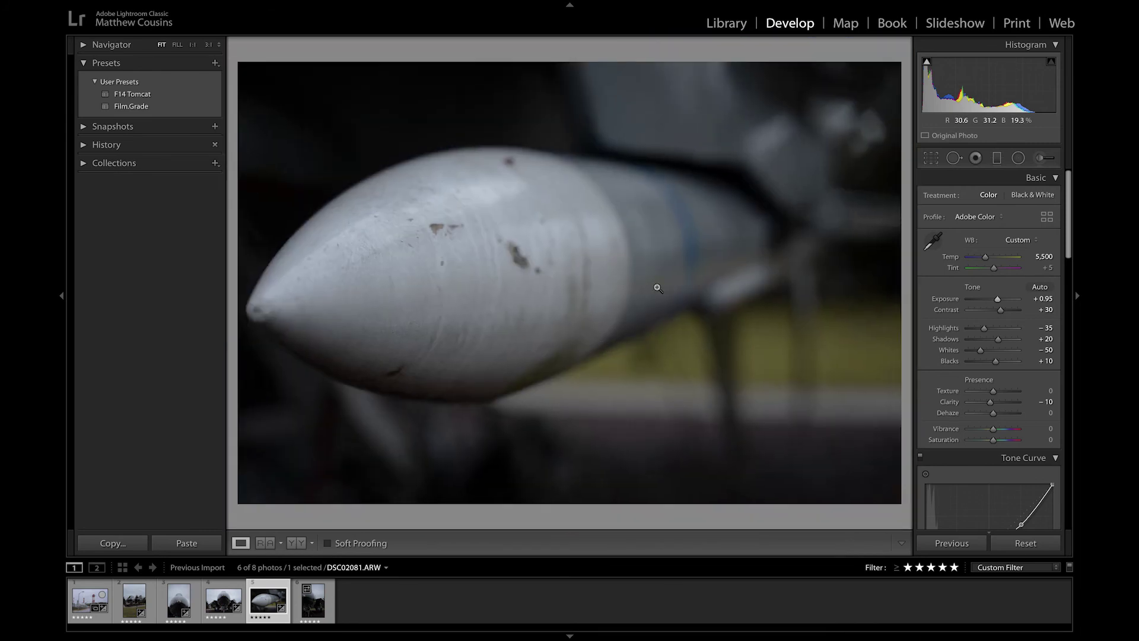
pyautogui.click(522, 270)
pyautogui.click(553, 222)
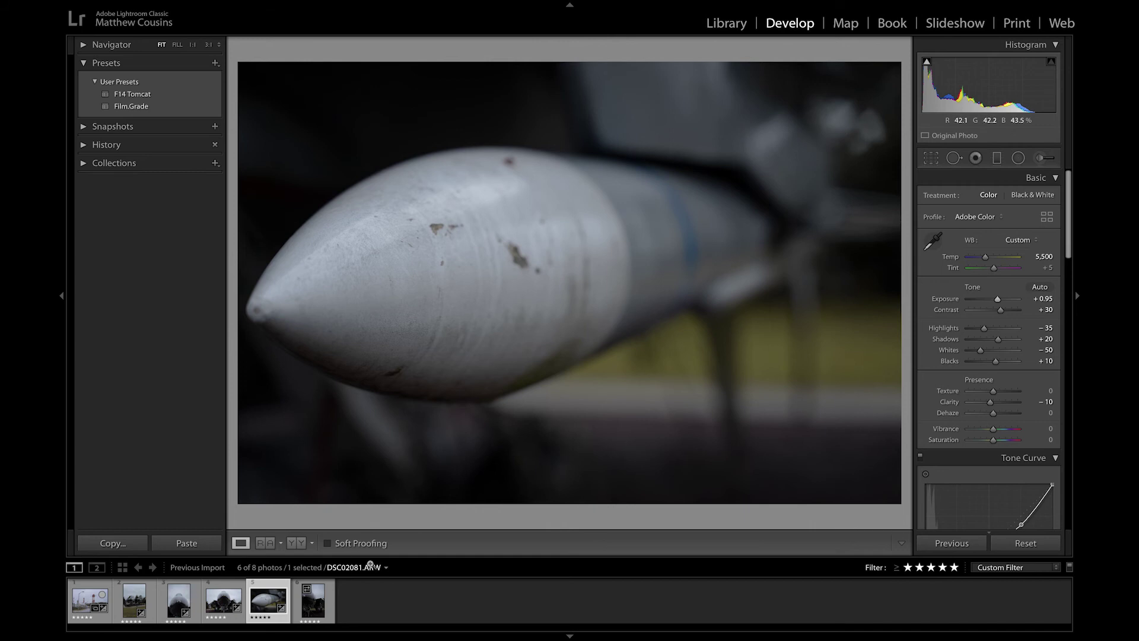
# Step: Apply the F14 Tomcat preset to the jet photo DSC02082.ARW and set its Exposure to +1.30
pyautogui.click(312, 600)
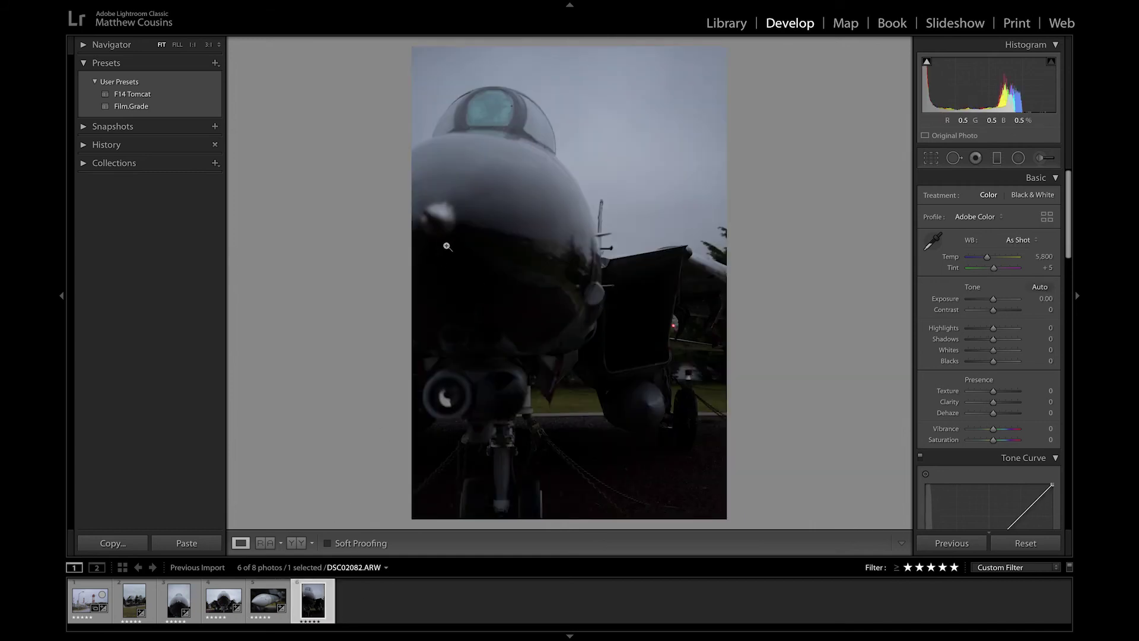
pyautogui.click(147, 95)
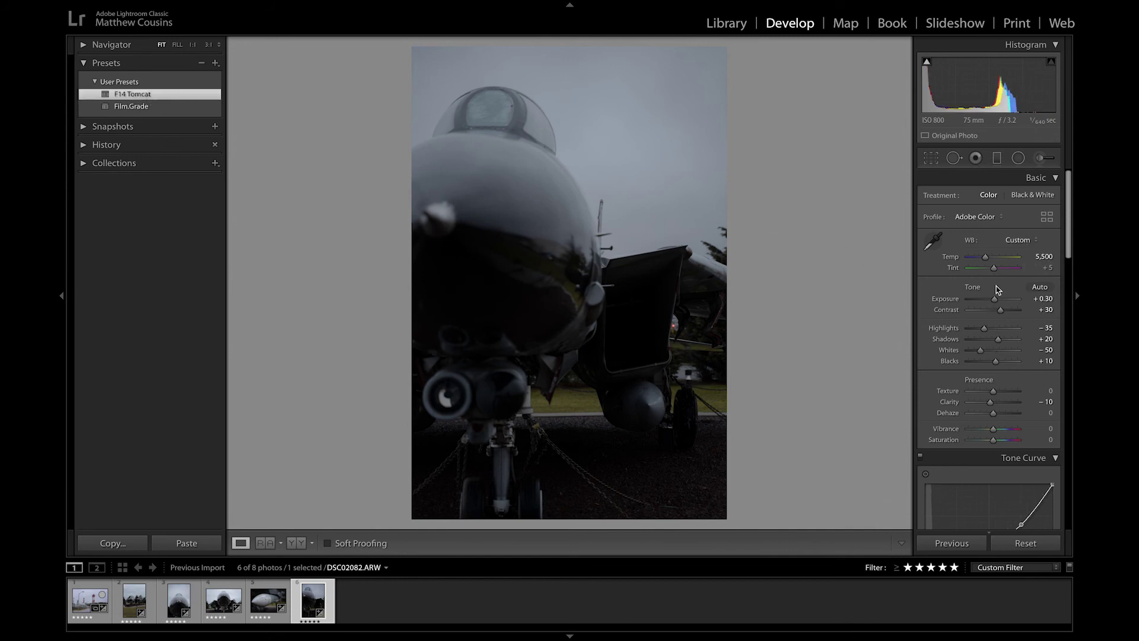
pyautogui.moveTo(995, 300); pyautogui.dragTo(1001, 300)
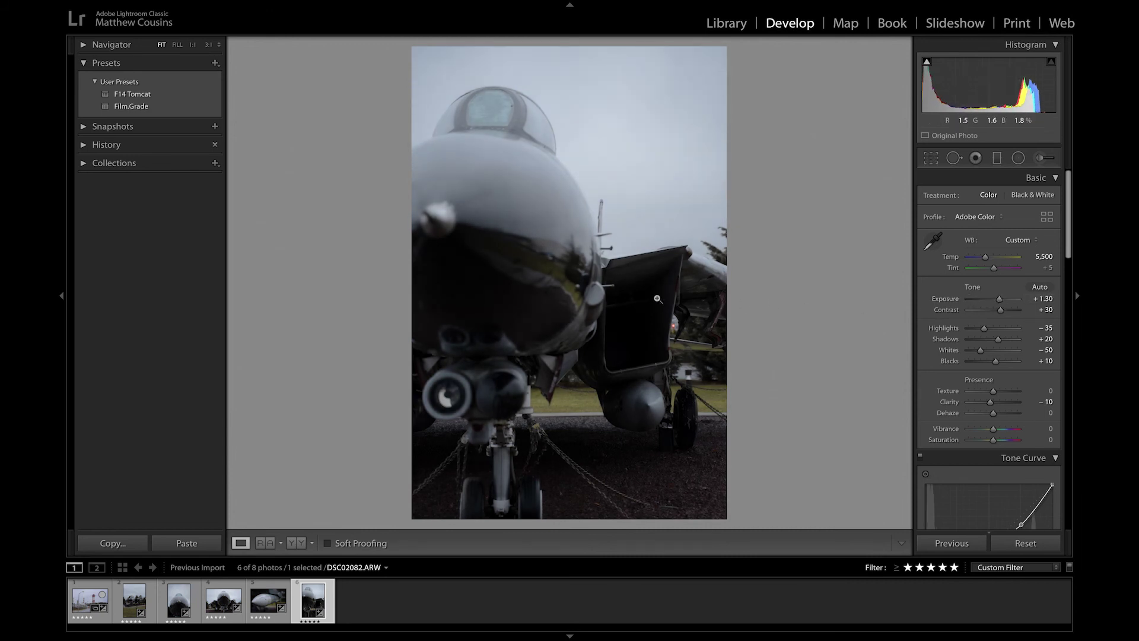
pyautogui.moveTo(521, 269); pyautogui.dragTo(608, 236)
pyautogui.moveTo(561, 442); pyautogui.dragTo(513, 254)
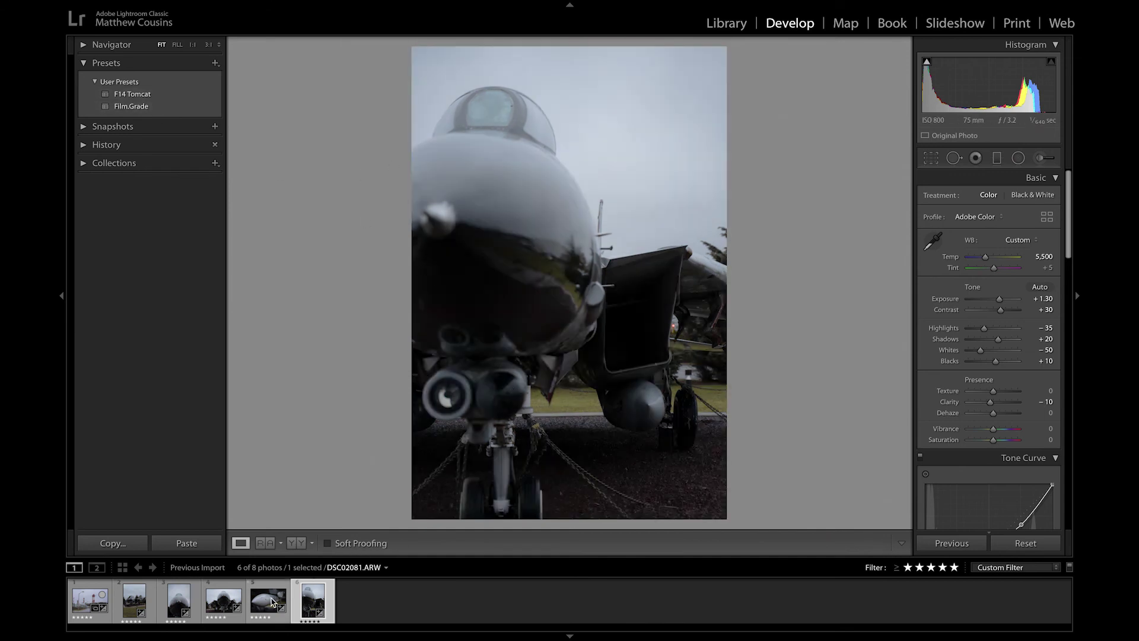
# Step: Review the graded photos one by one, back to the industrial plant image and forward again through the jet series, comparing their looks
pyautogui.click(215, 602)
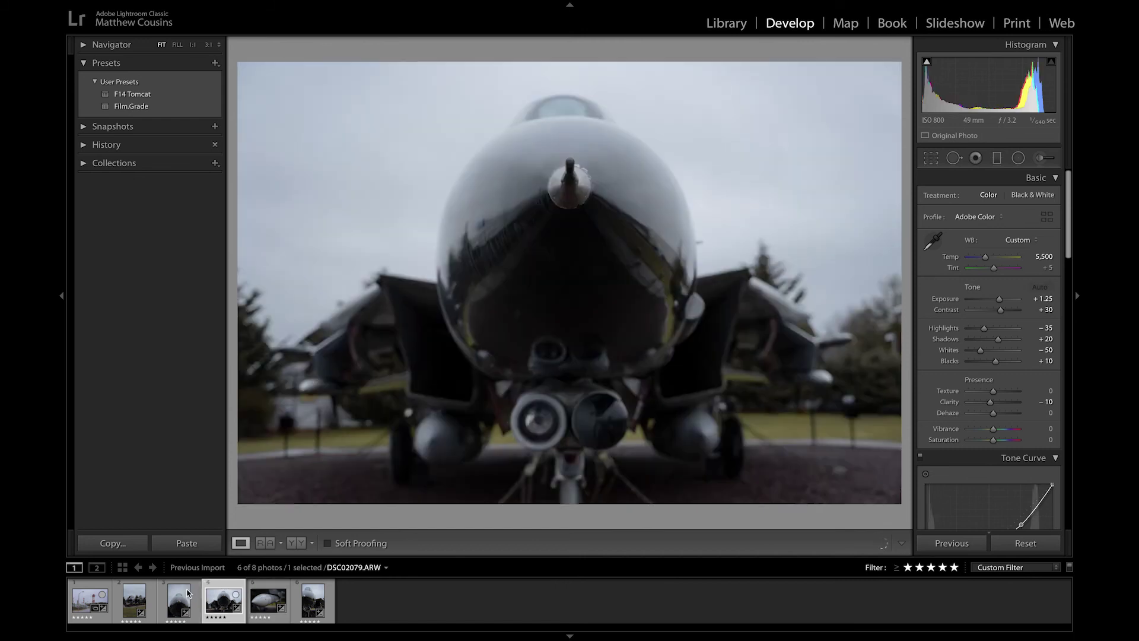
pyautogui.click(177, 598)
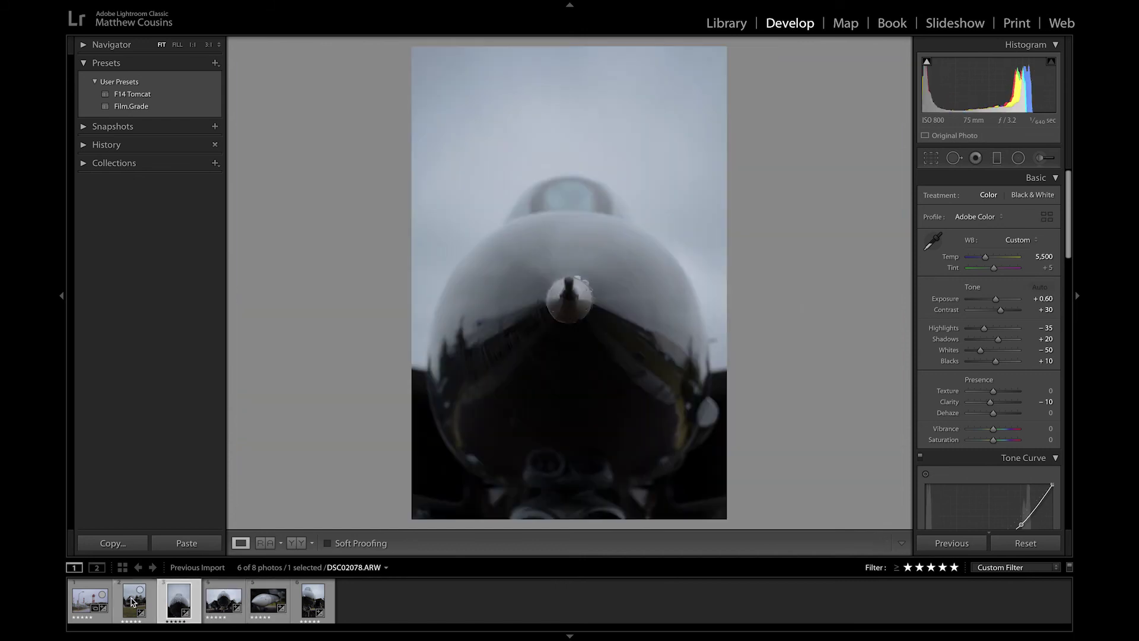
pyautogui.click(134, 599)
pyautogui.click(85, 603)
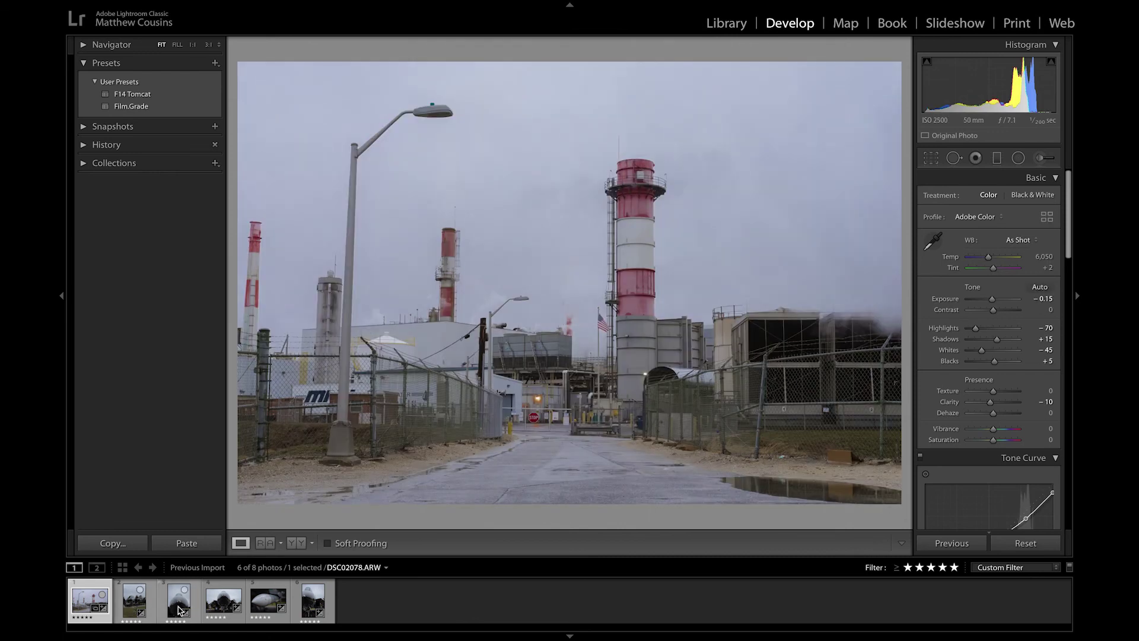
pyautogui.click(141, 607)
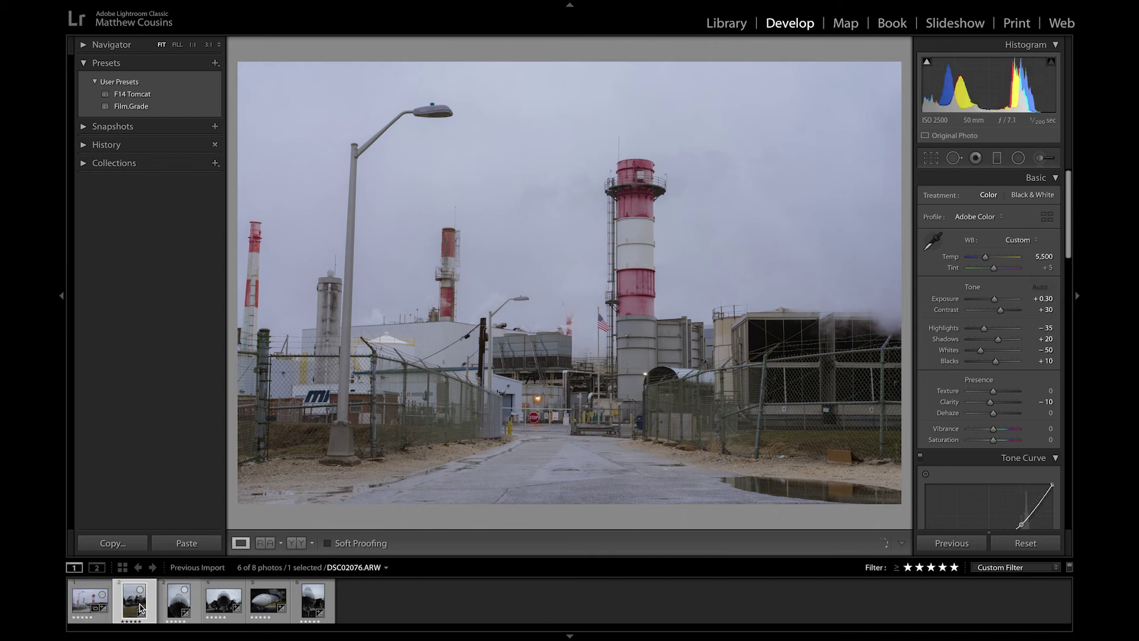
pyautogui.press('Right')
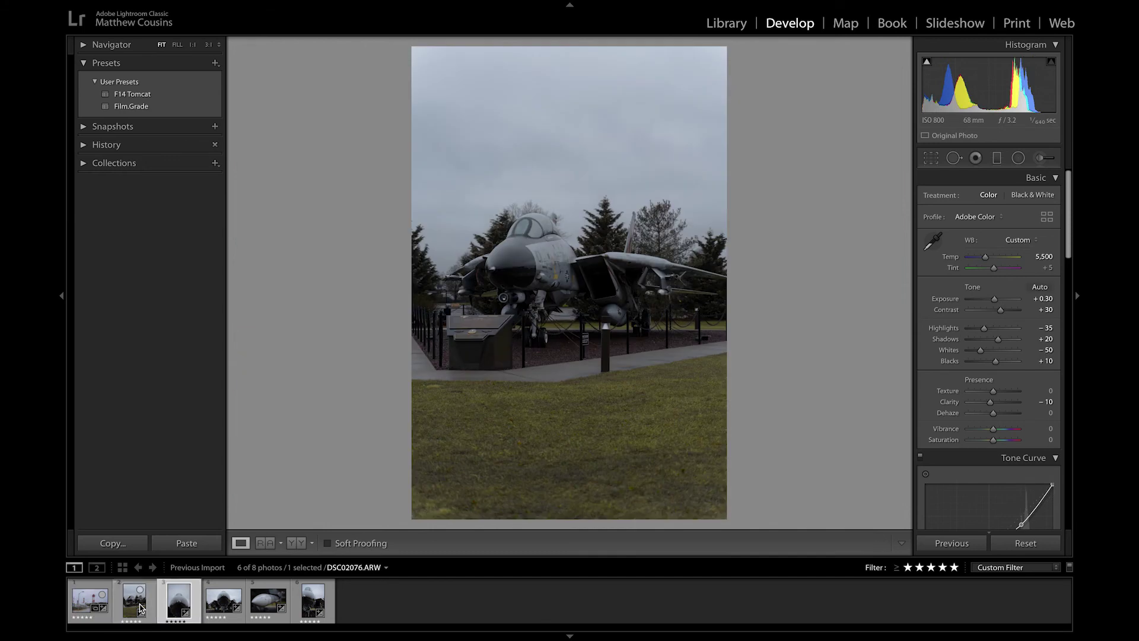
pyautogui.press('Right')
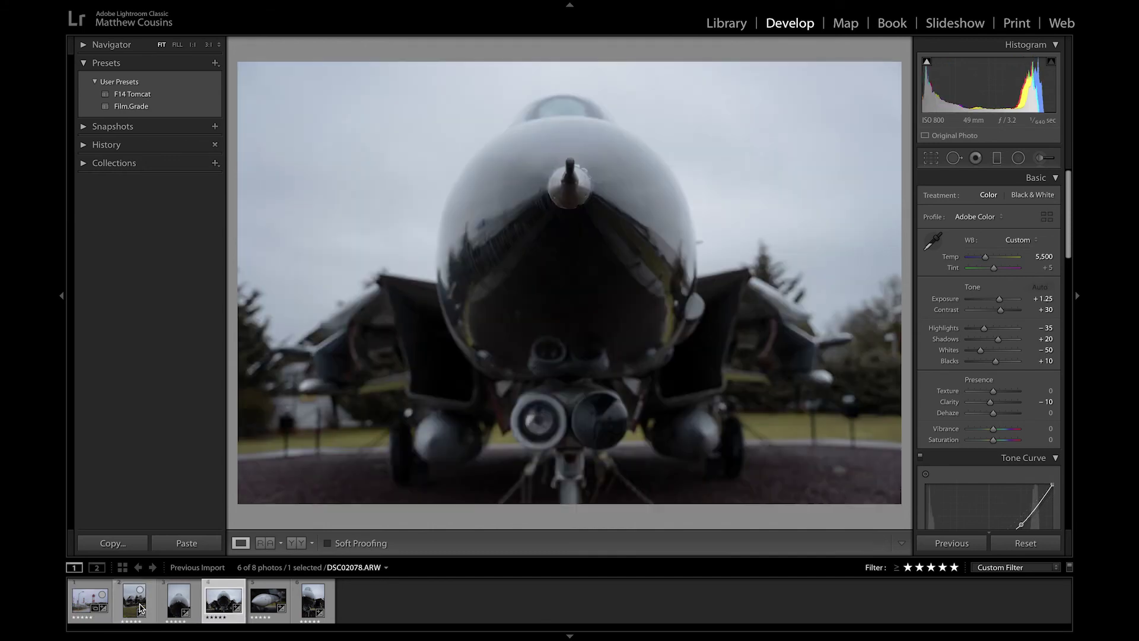
pyautogui.press('Right')
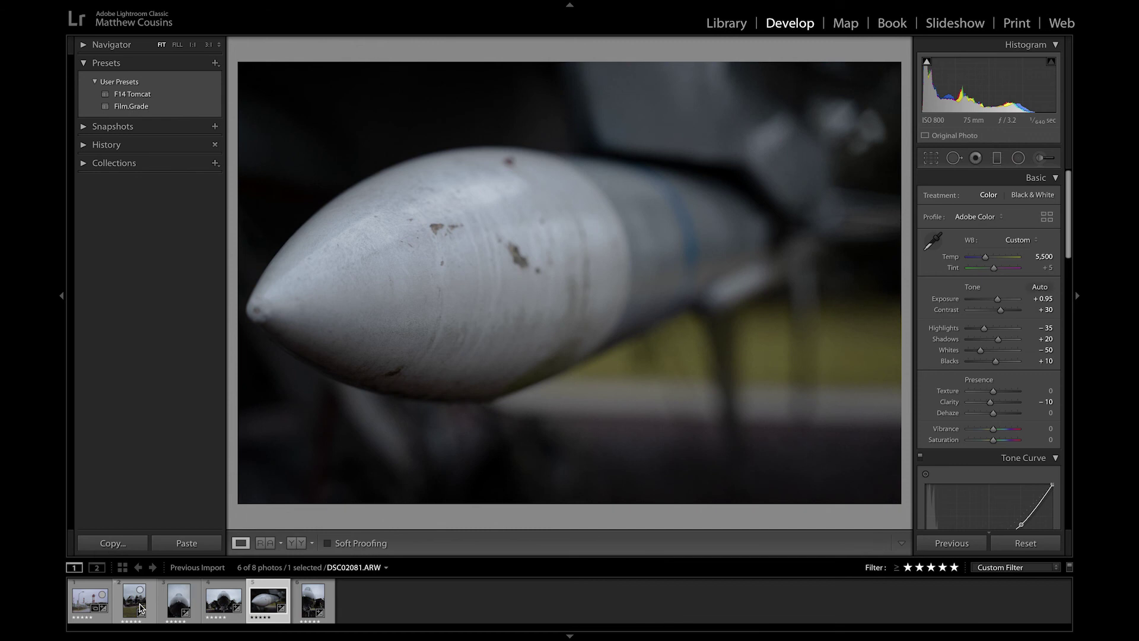
pyautogui.press('Right')
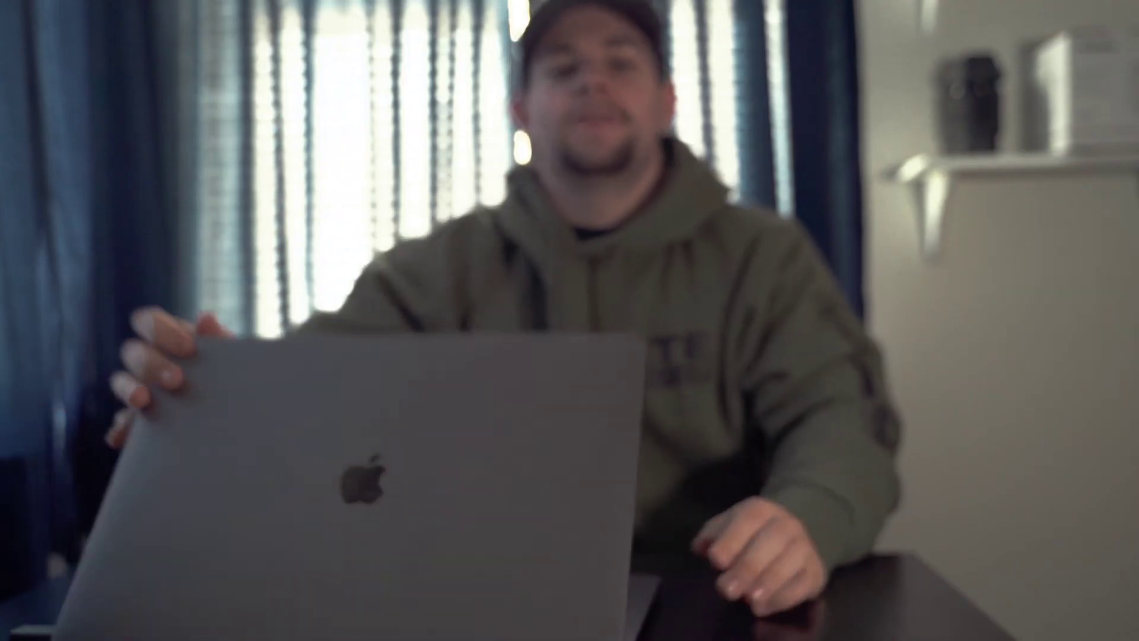